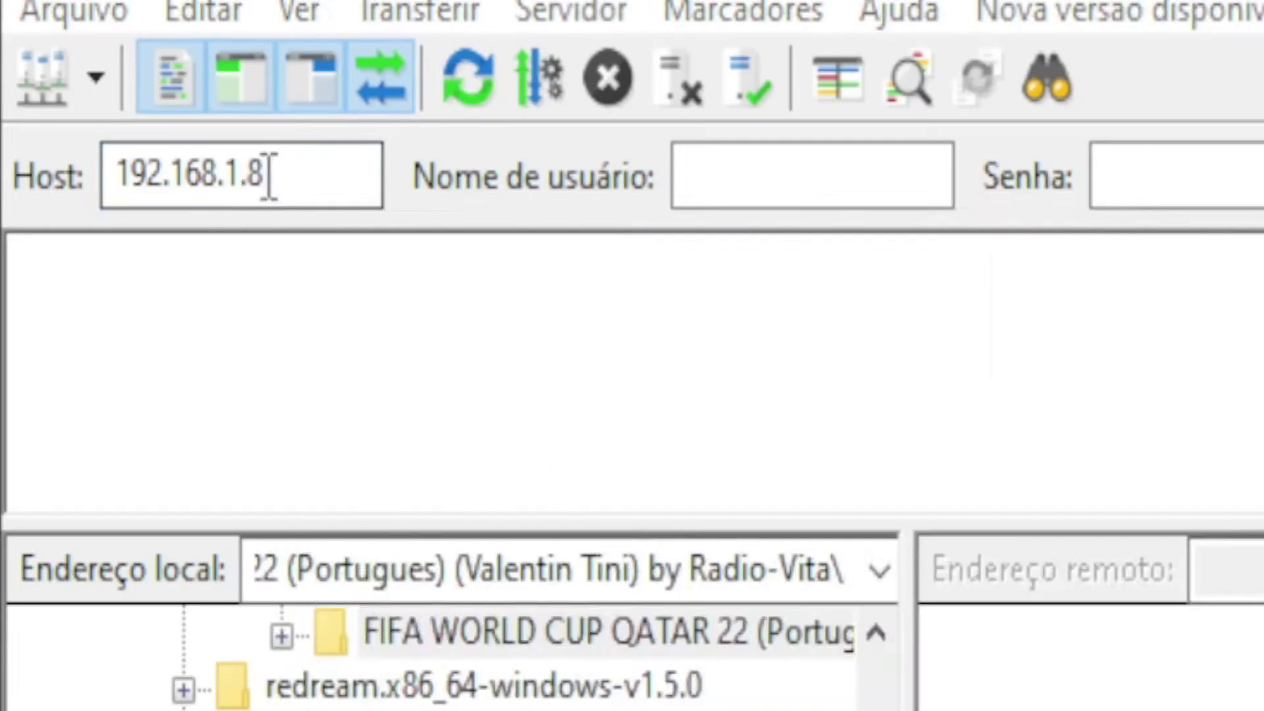
# Connect to the FTP server at host 192.168.1.8 on port 1337.
pyautogui.moveTo(103, 66); pyautogui.dragTo(39, 73)
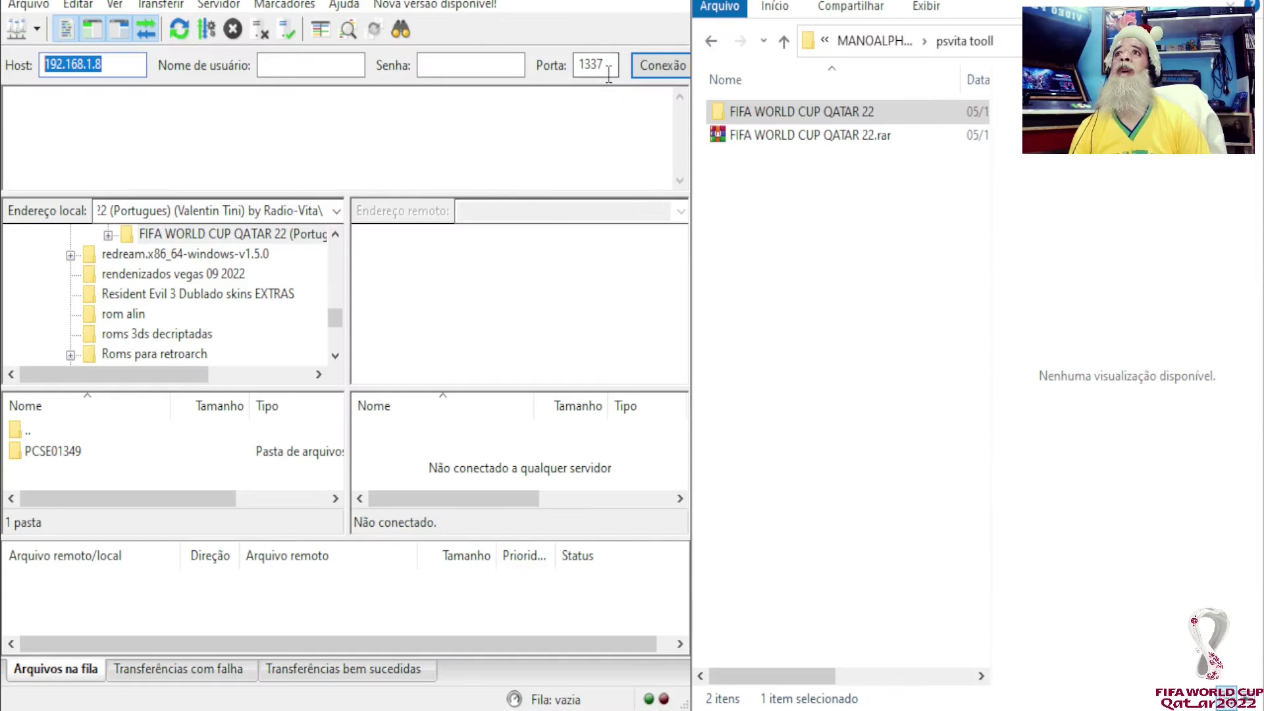
pyautogui.doubleClick(596, 65)
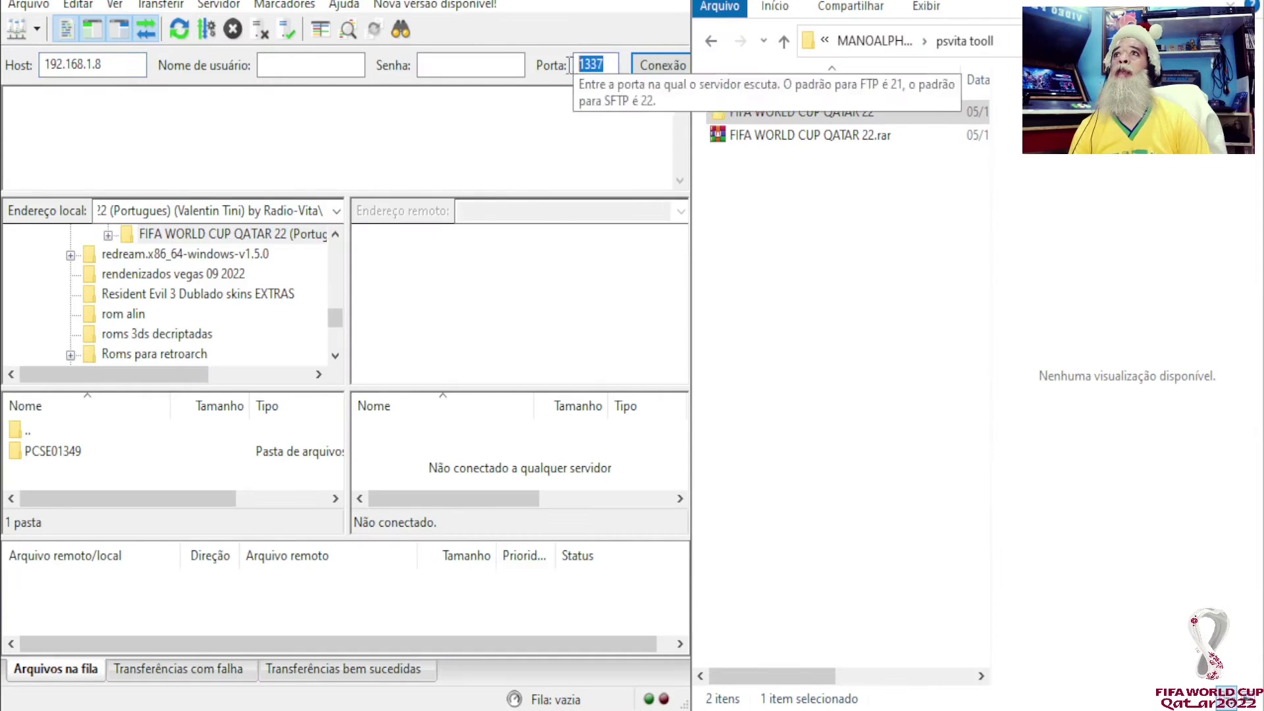
pyautogui.click(649, 107)
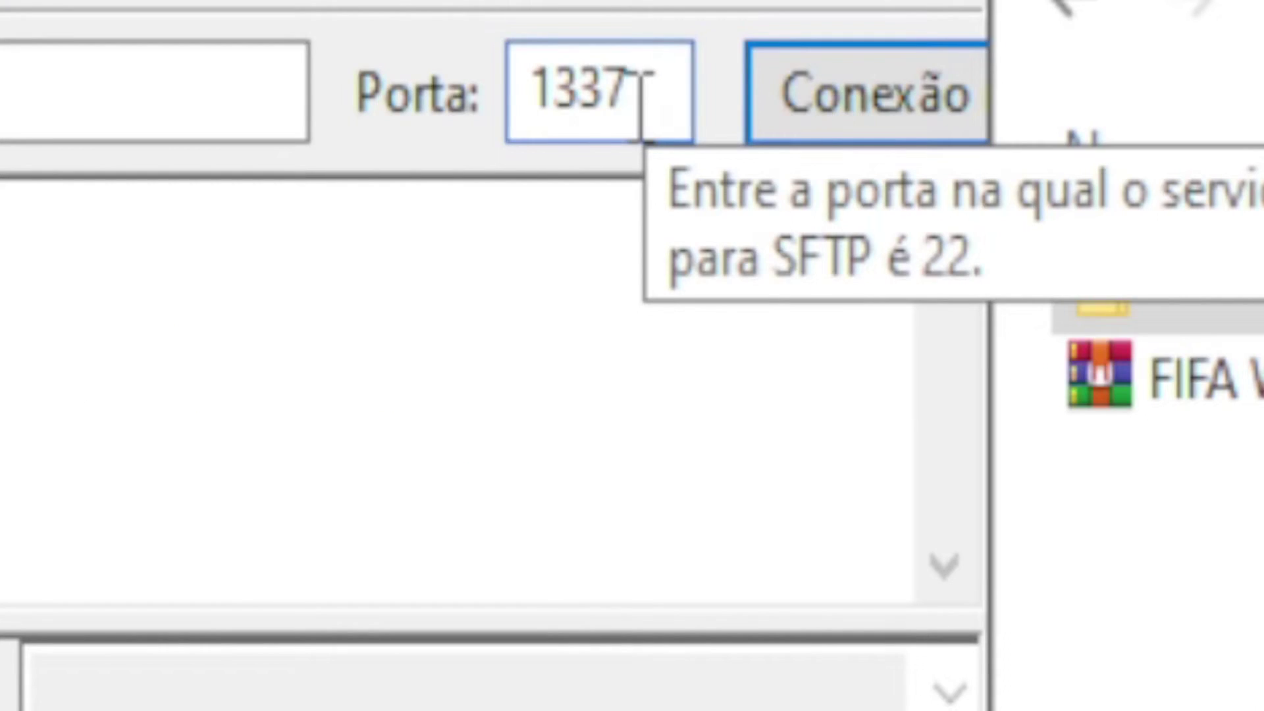
pyautogui.moveTo(663, 85); pyautogui.dragTo(557, 96)
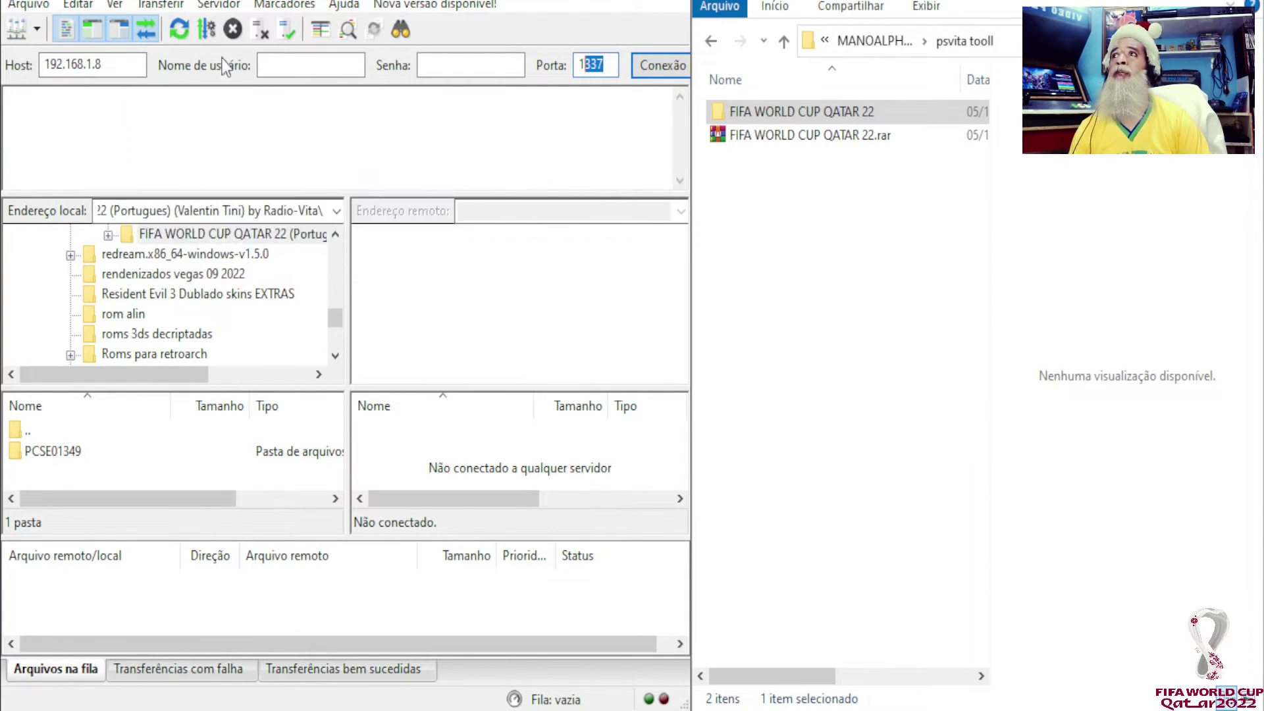
pyautogui.click(648, 65)
# Enlarge the file list panes and open the app folder inside ux0: on the remote server.
pyautogui.click(370, 428)
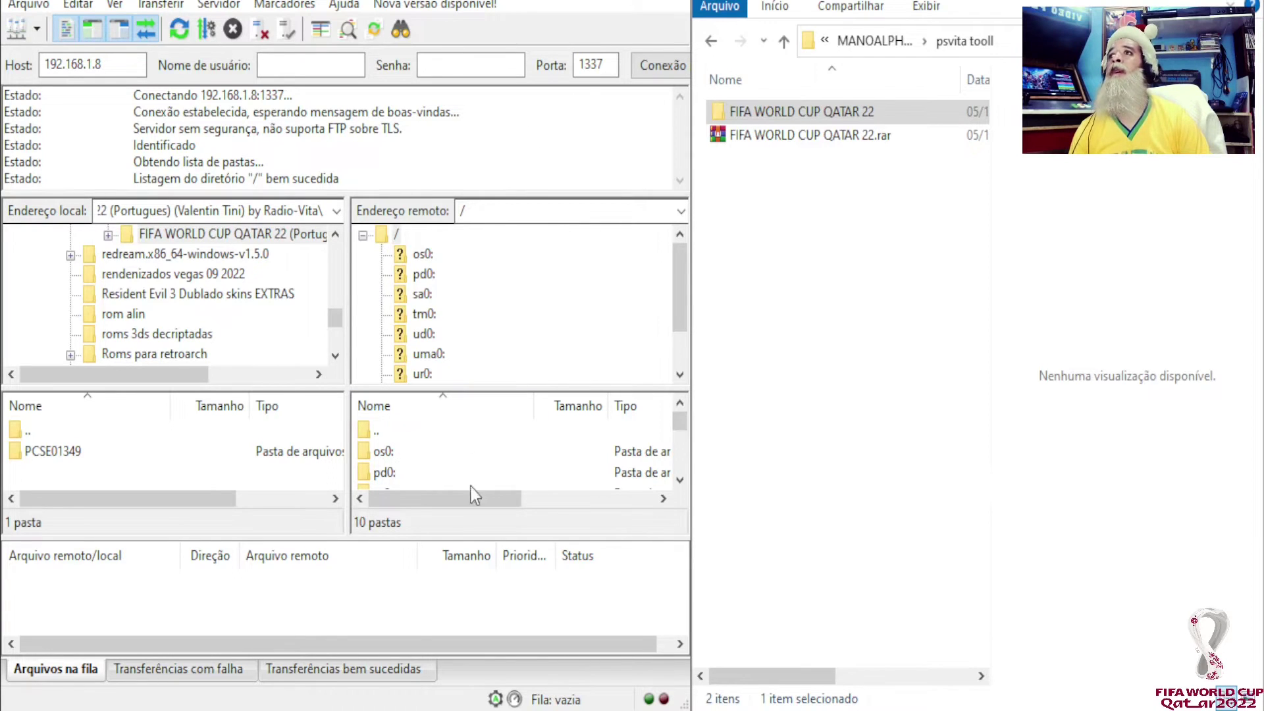
pyautogui.scroll(-2, 389, 454)
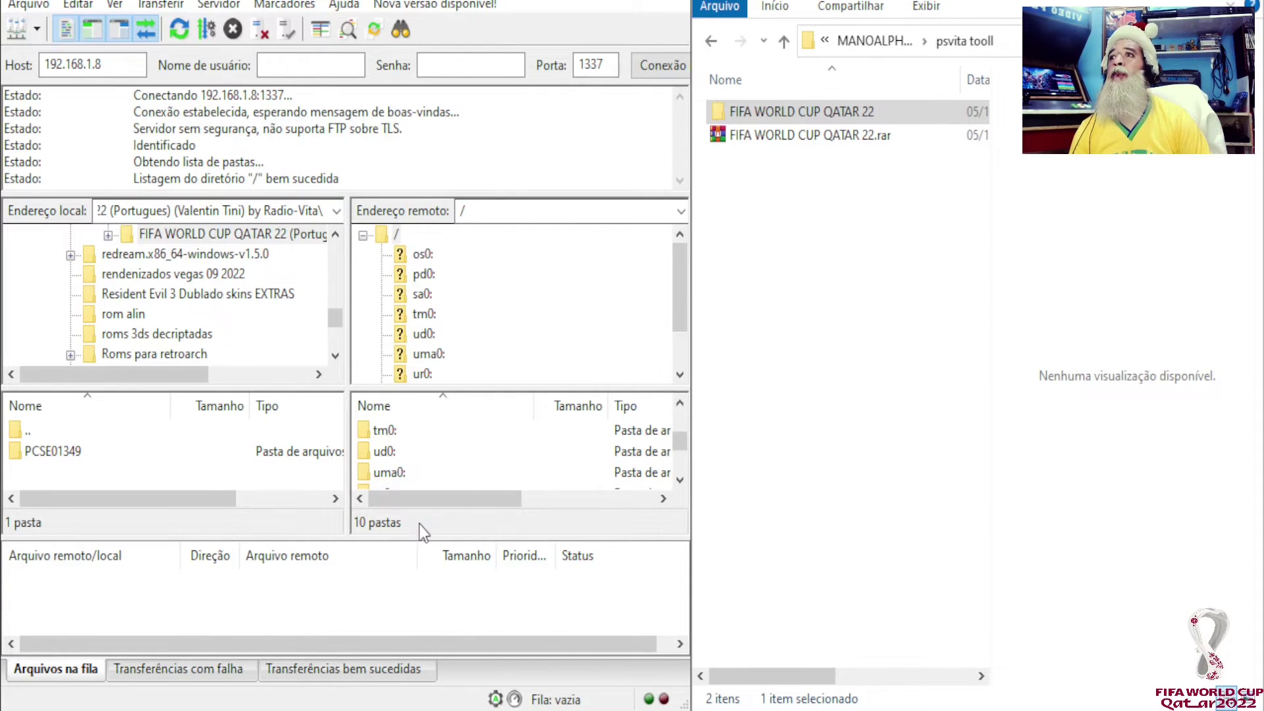
pyautogui.moveTo(422, 538); pyautogui.dragTo(421, 602)
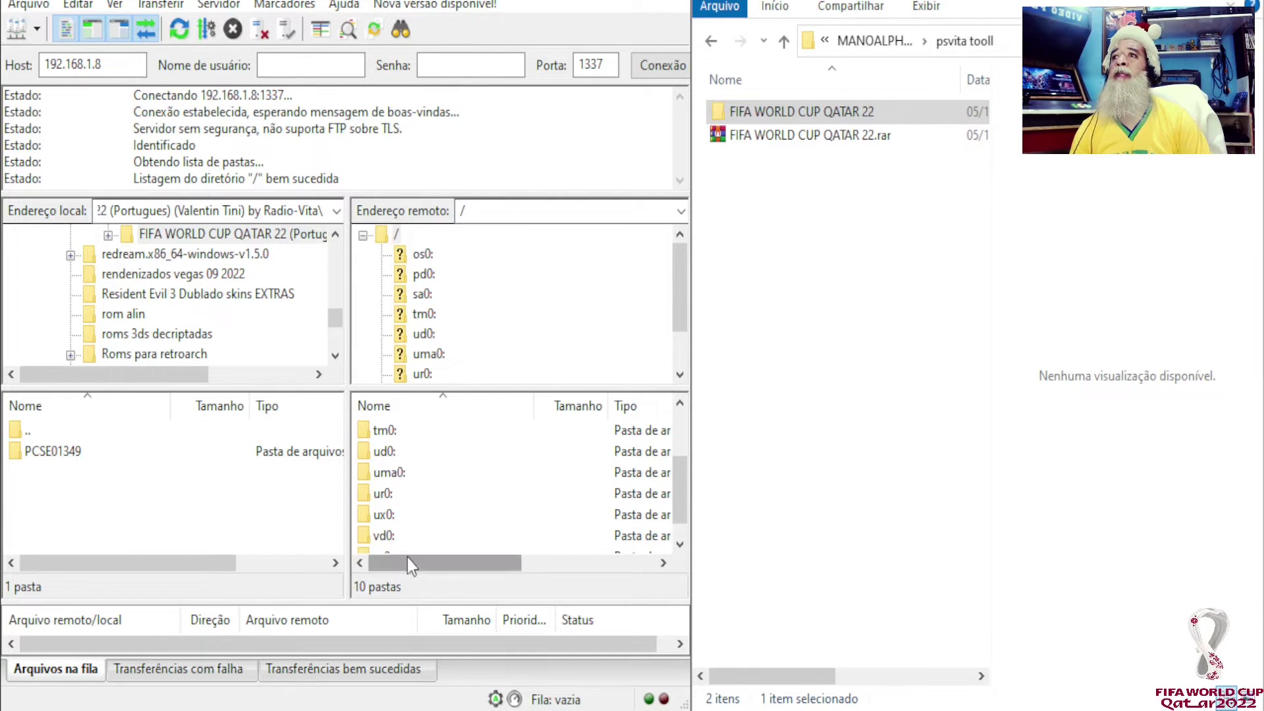
pyautogui.scroll(-1, 421, 502)
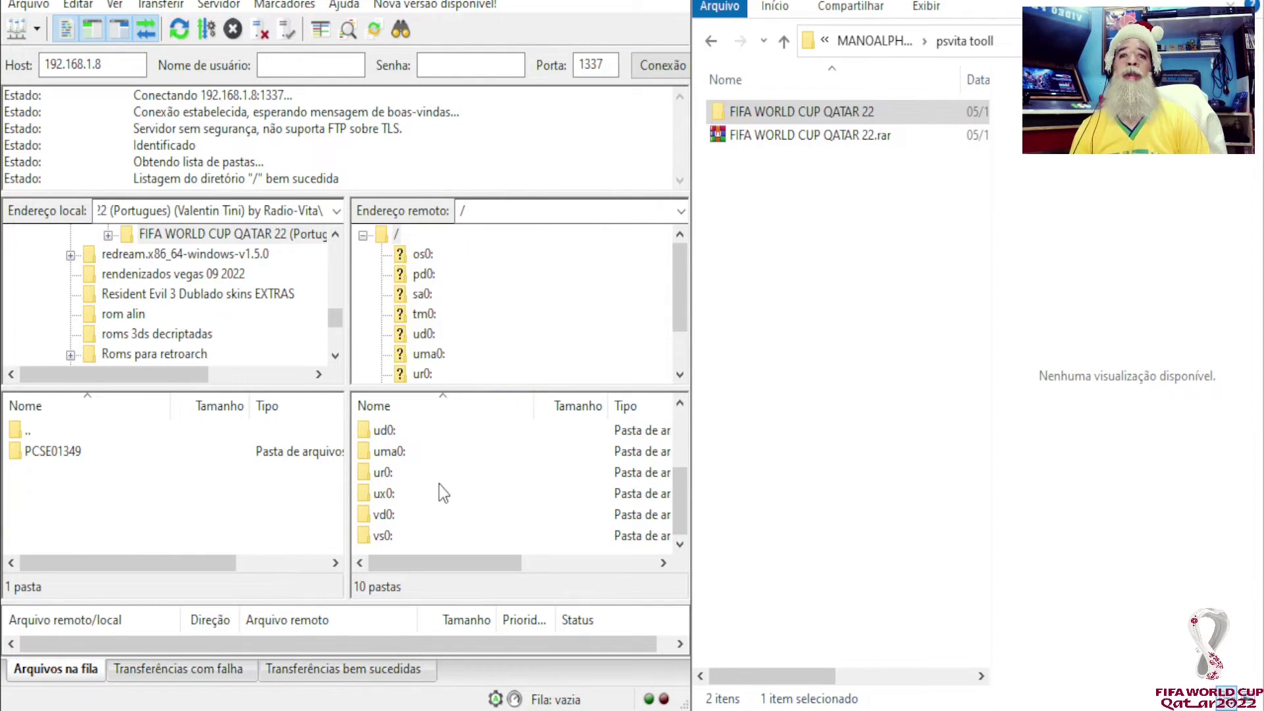
pyautogui.click(390, 498)
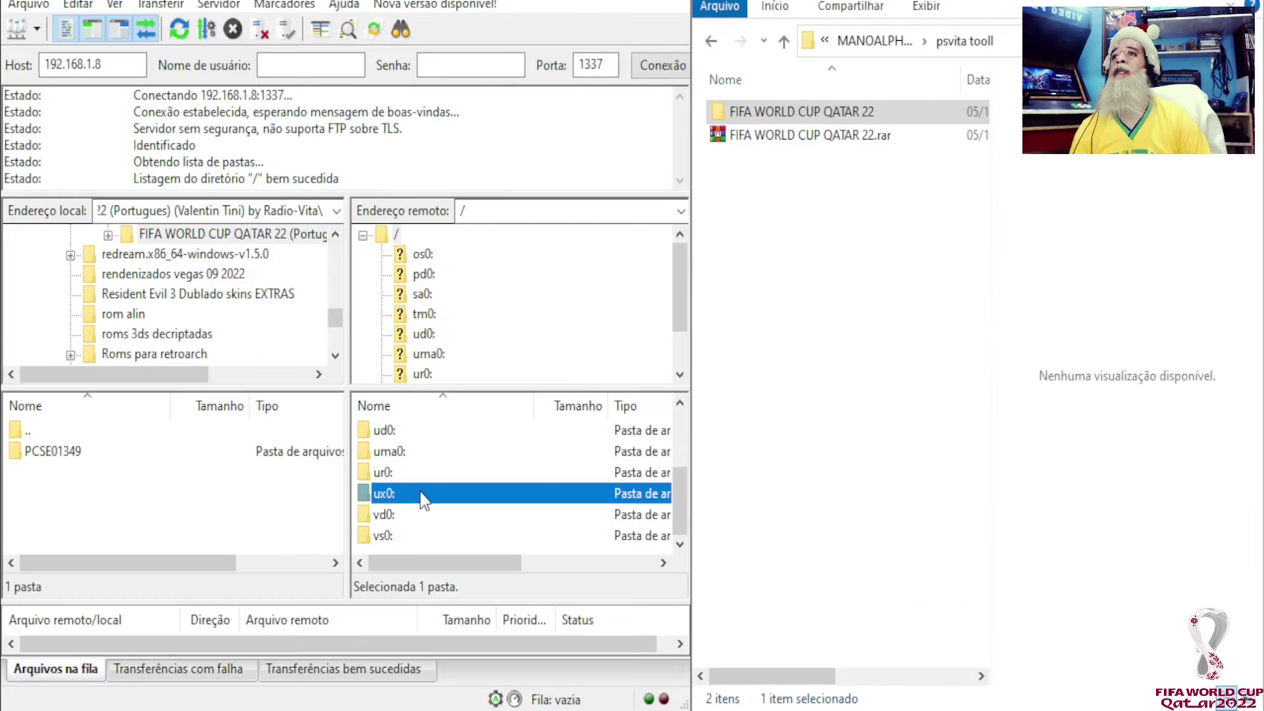
pyautogui.doubleClick(409, 496)
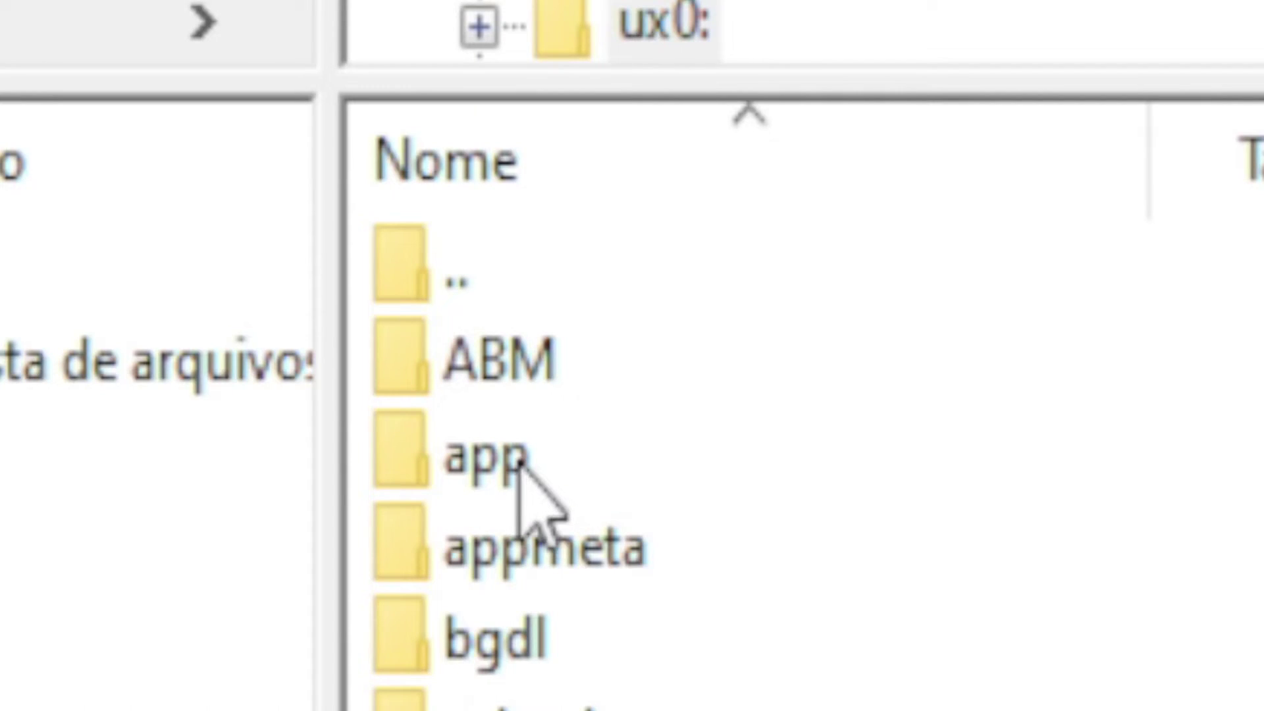
pyautogui.doubleClick(520, 460)
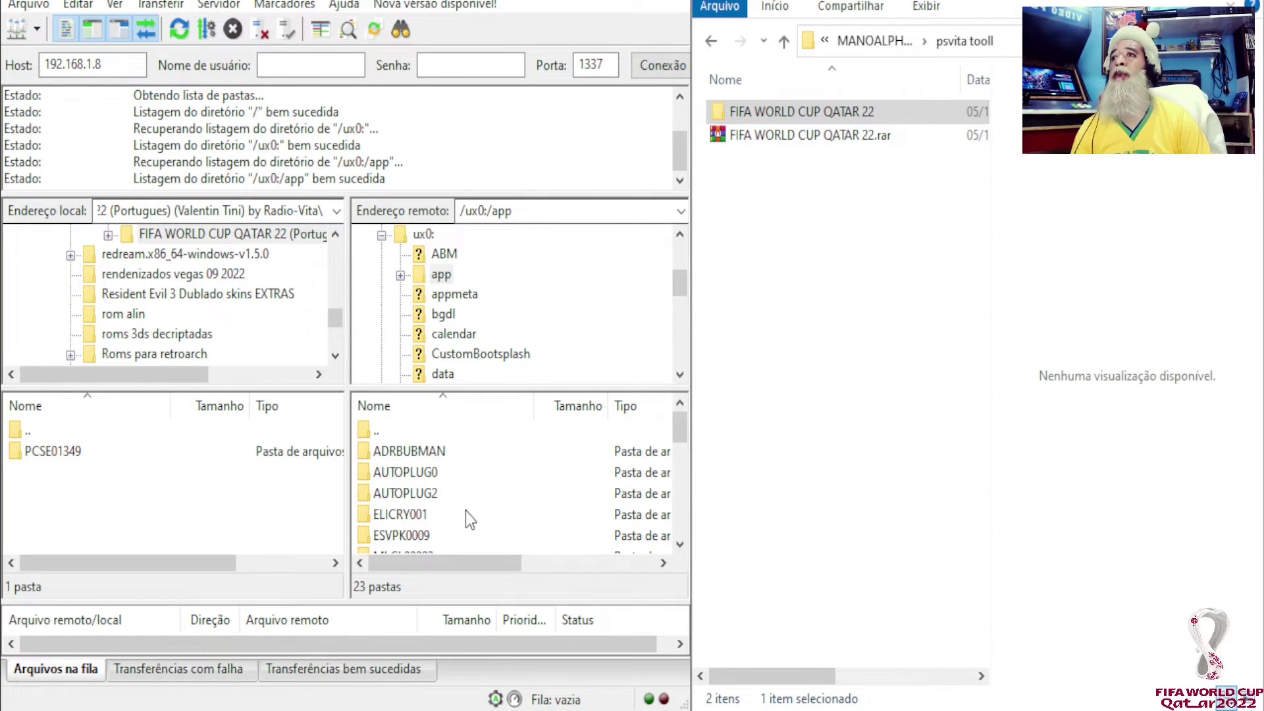
# Look through the game folders inside the remote ux0:/app directory.
pyautogui.scroll(-3, 465, 511)
pyautogui.scroll(-2, 463, 512)
pyautogui.scroll(1, 439, 498)
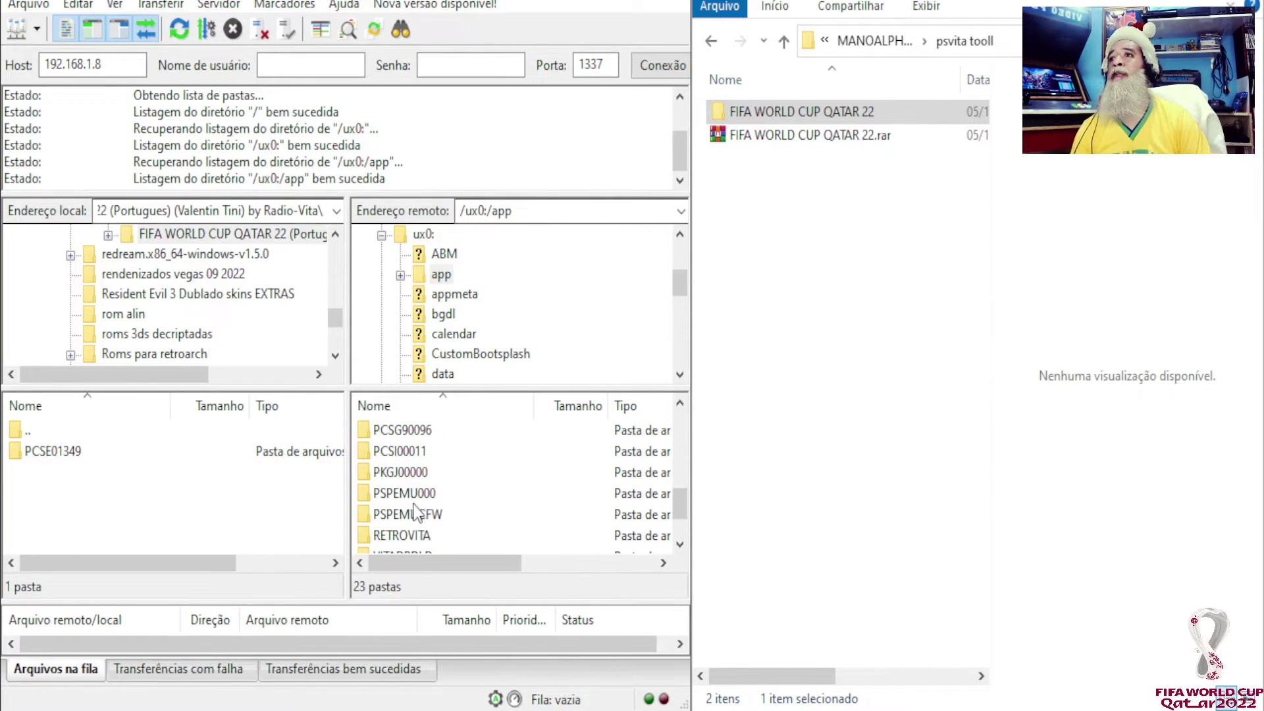
pyautogui.scroll(1, 434, 494)
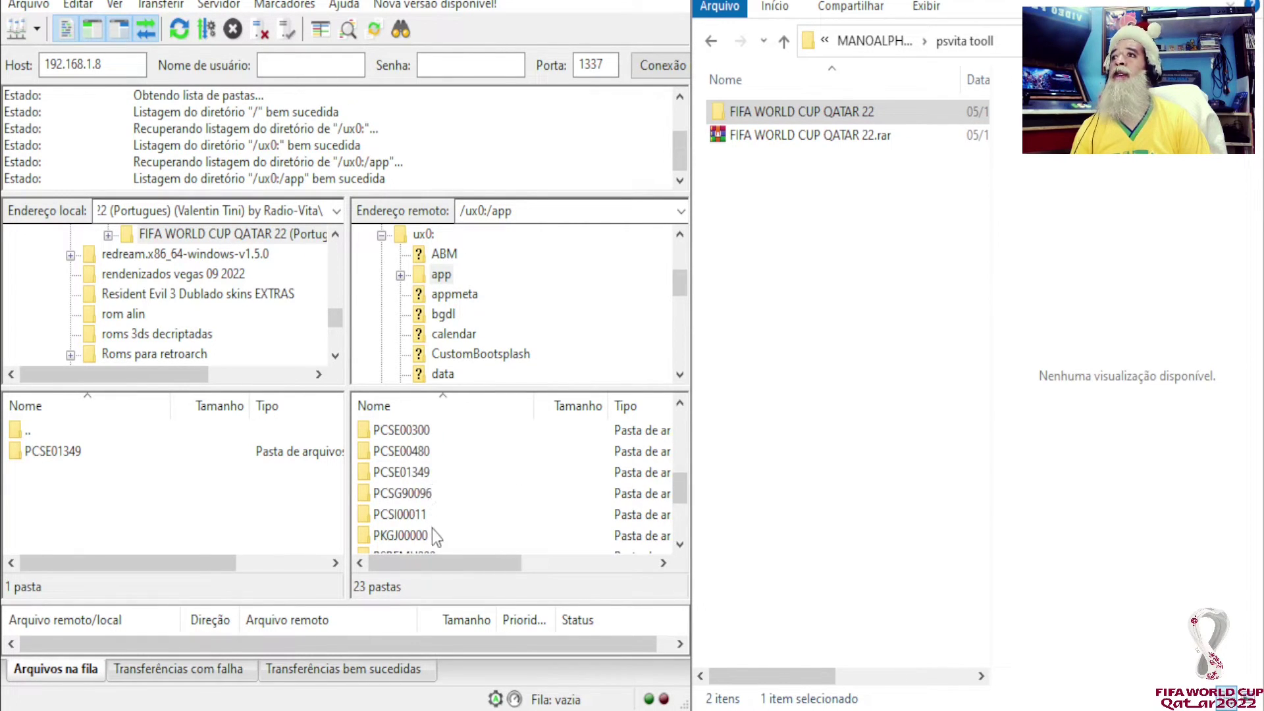
pyautogui.scroll(-1, 424, 526)
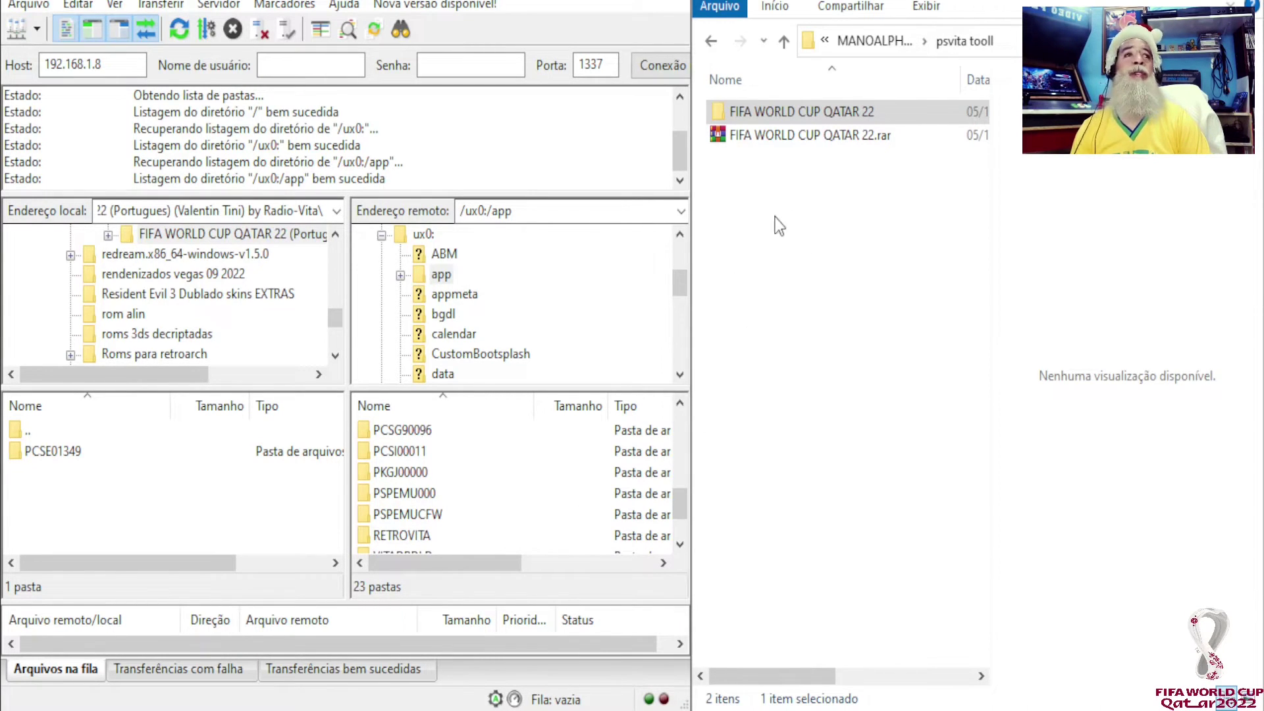
# In File Explorer, open the FIFA WORLD CUP QATAR 22 folder and its Portugues subfolder, and select the PCSE01349 folder.
pyautogui.click(764, 117)
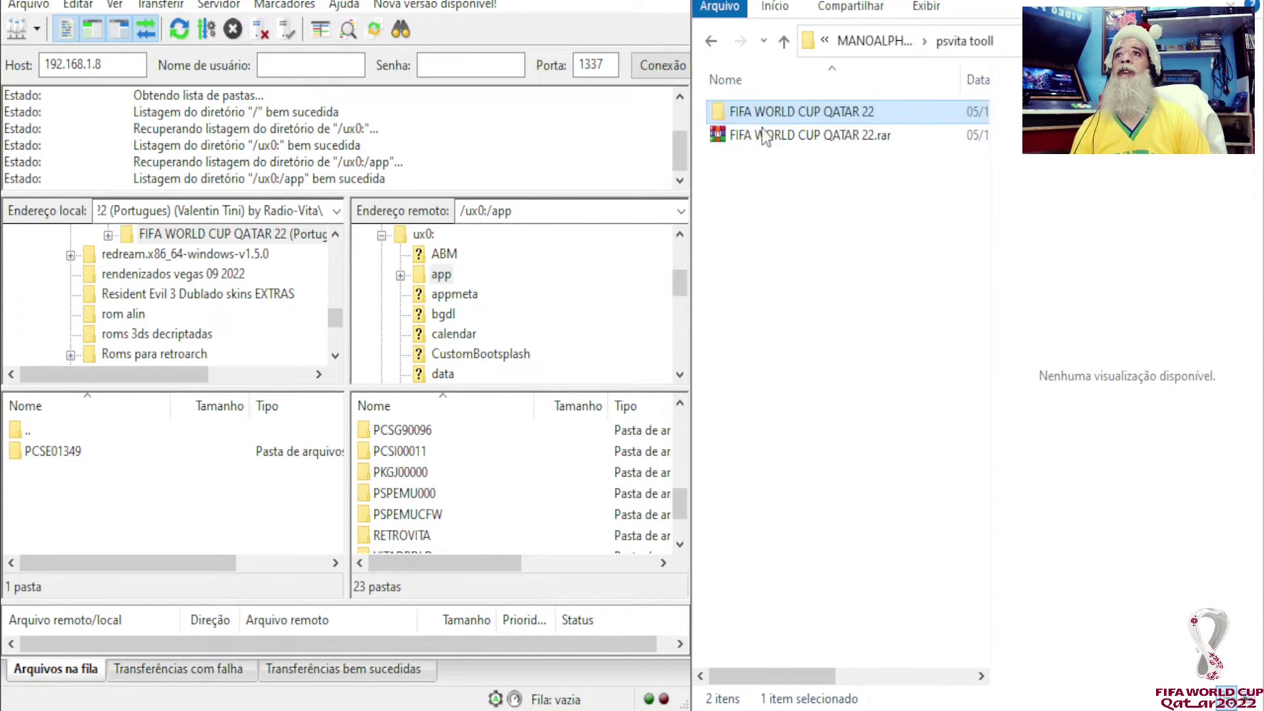
pyautogui.click(759, 135)
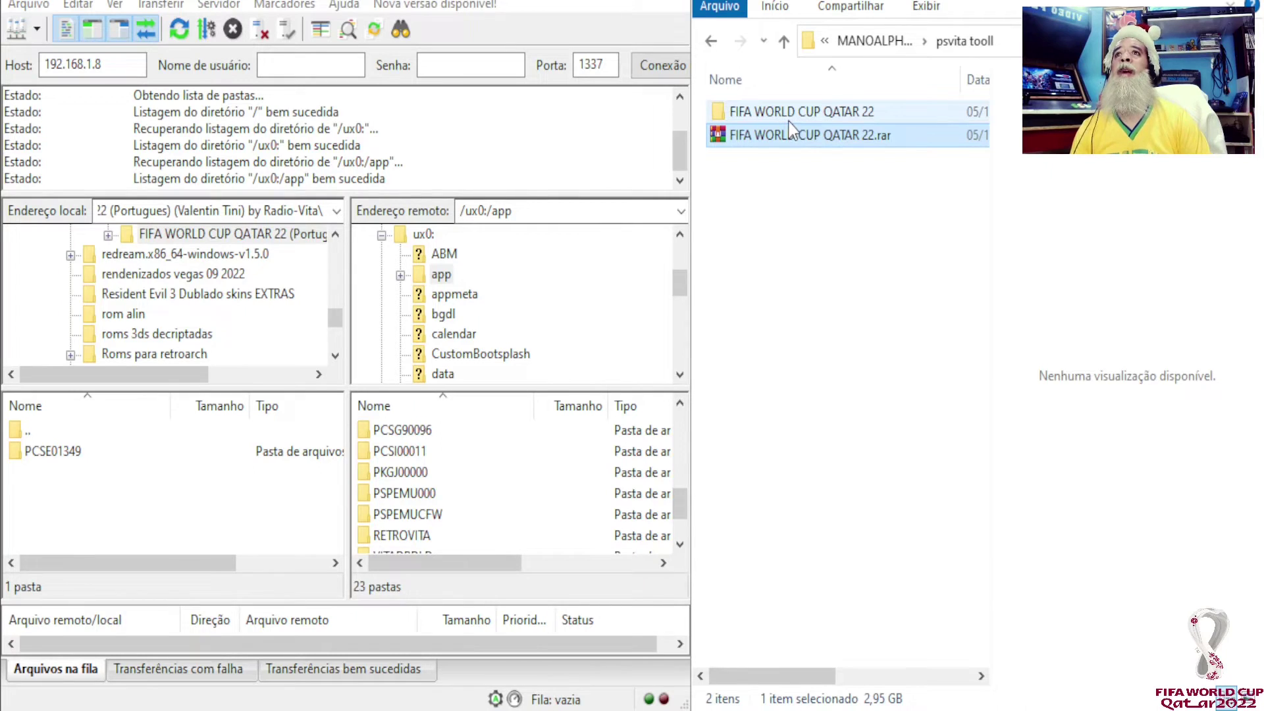
pyautogui.doubleClick(787, 119)
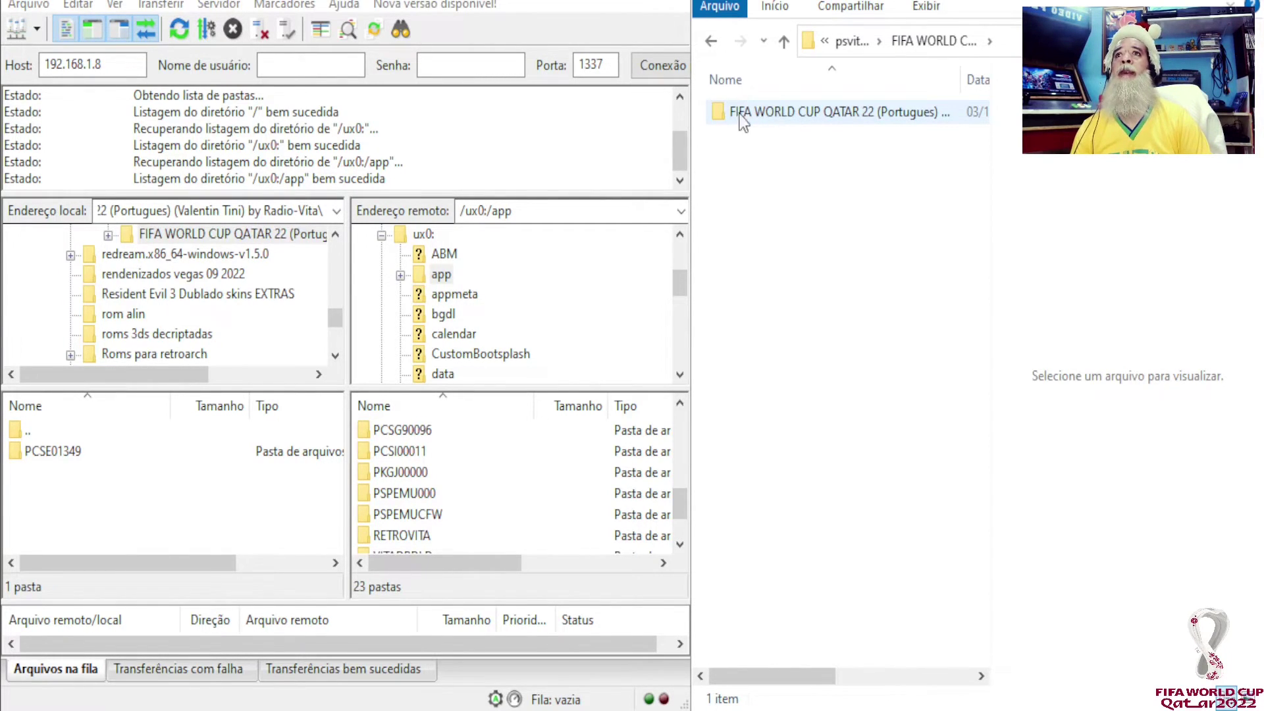
pyautogui.doubleClick(824, 116)
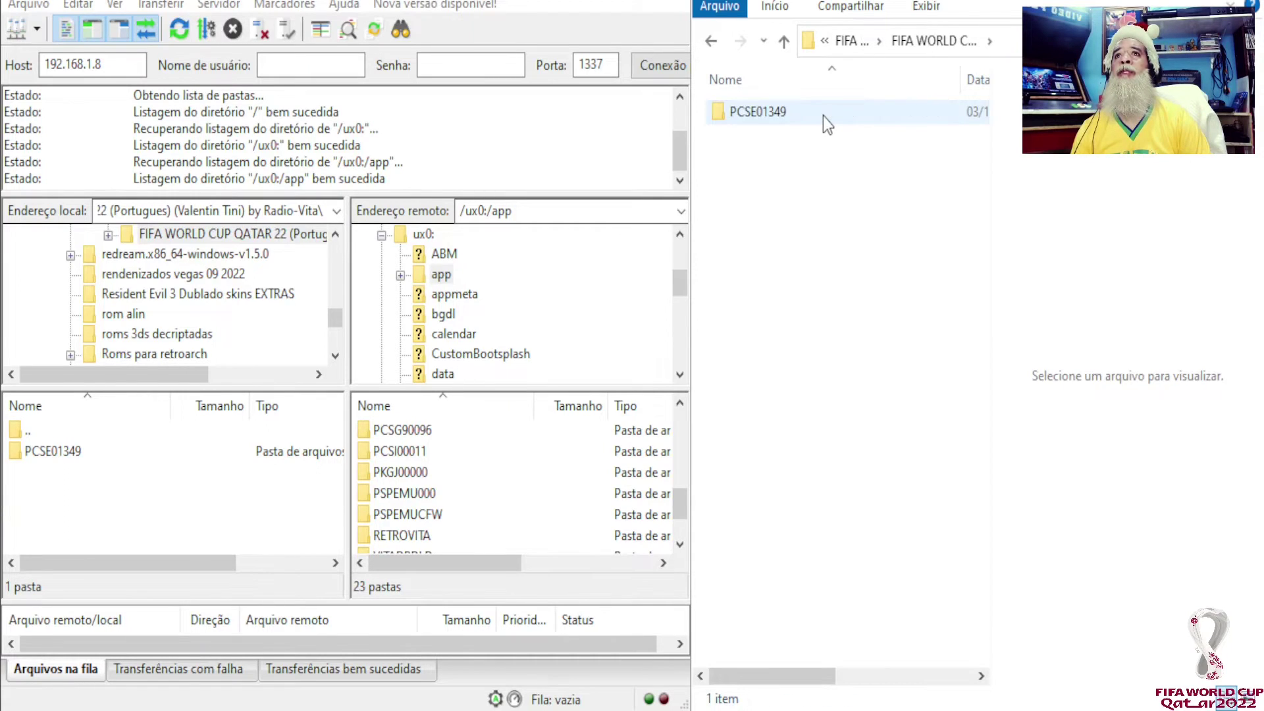
pyautogui.click(767, 122)
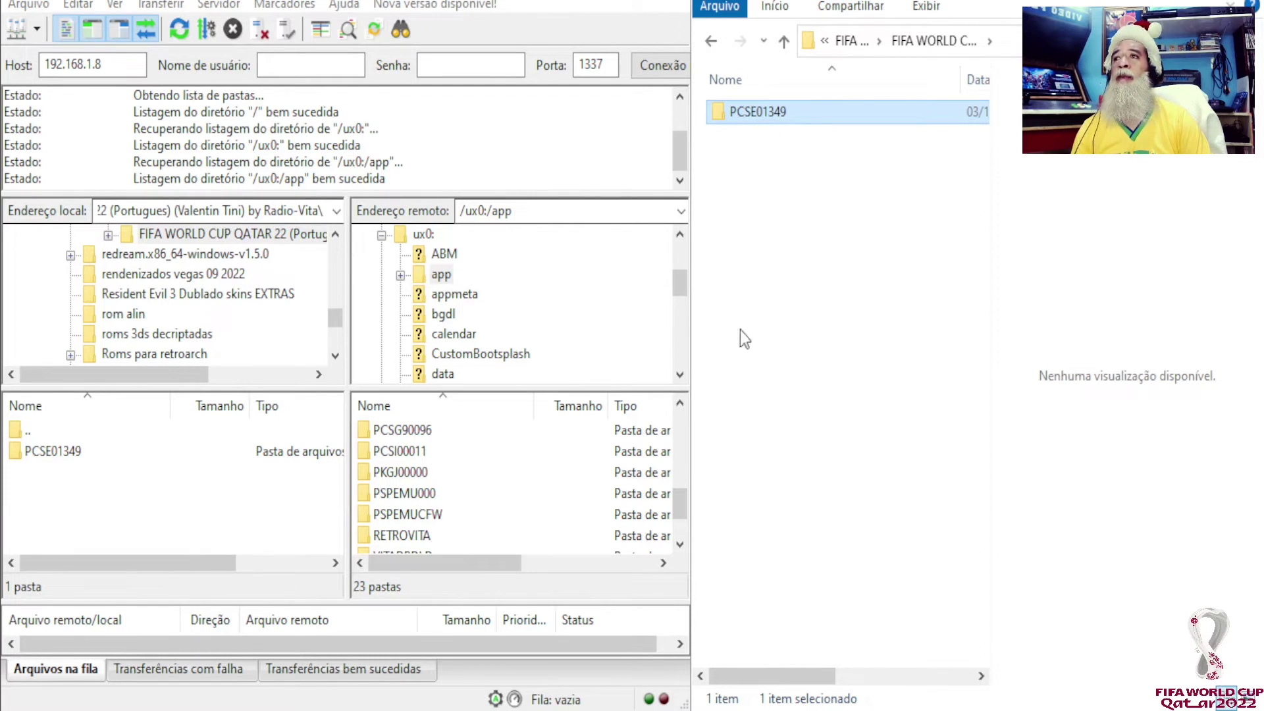
pyautogui.moveTo(756, 112); pyautogui.dragTo(819, 249)
# In FileZilla, locate and select the PCSE01349 folder in the remote ux0:/app directory.
pyautogui.scroll(-1, 504, 524)
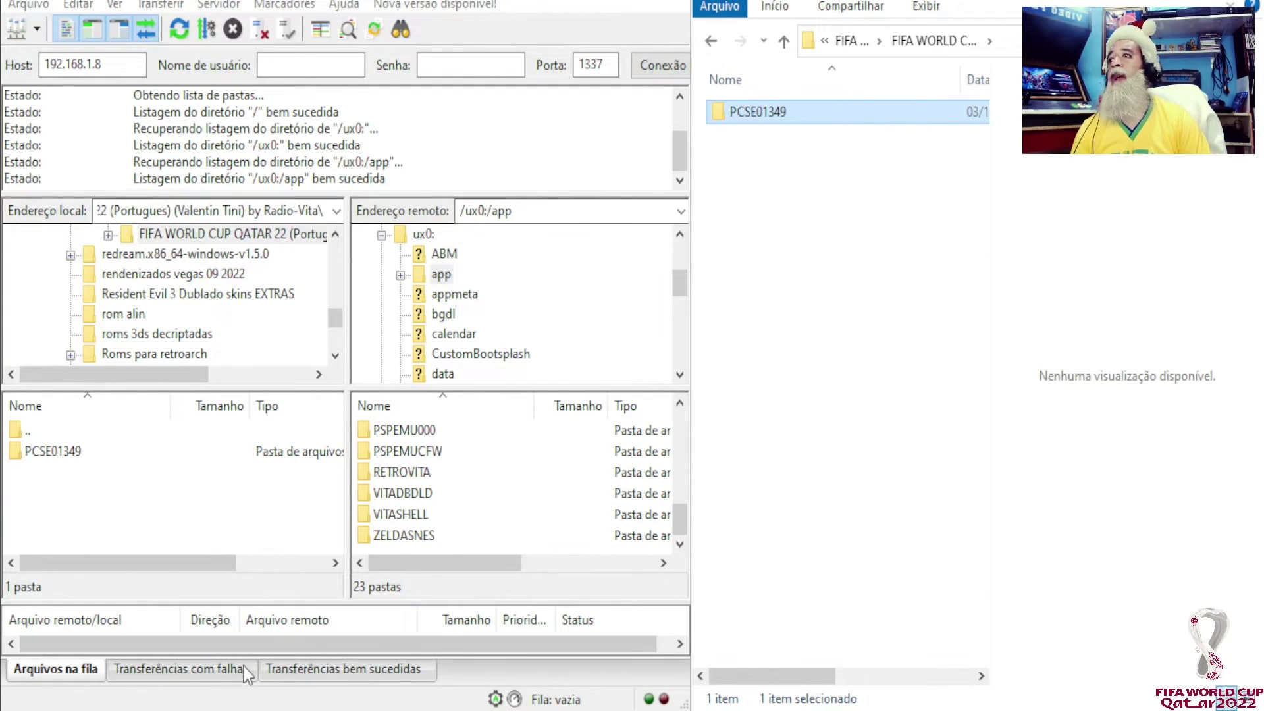
pyautogui.scroll(1, 451, 524)
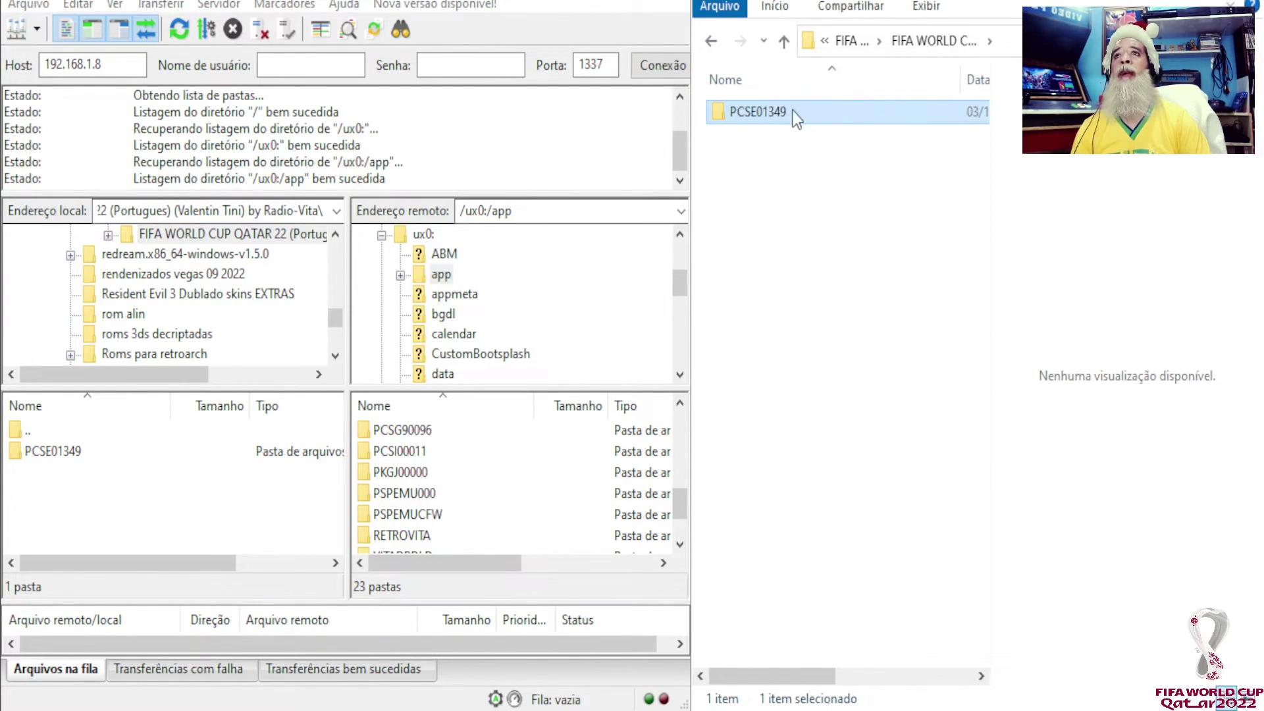
pyautogui.scroll(1, 442, 502)
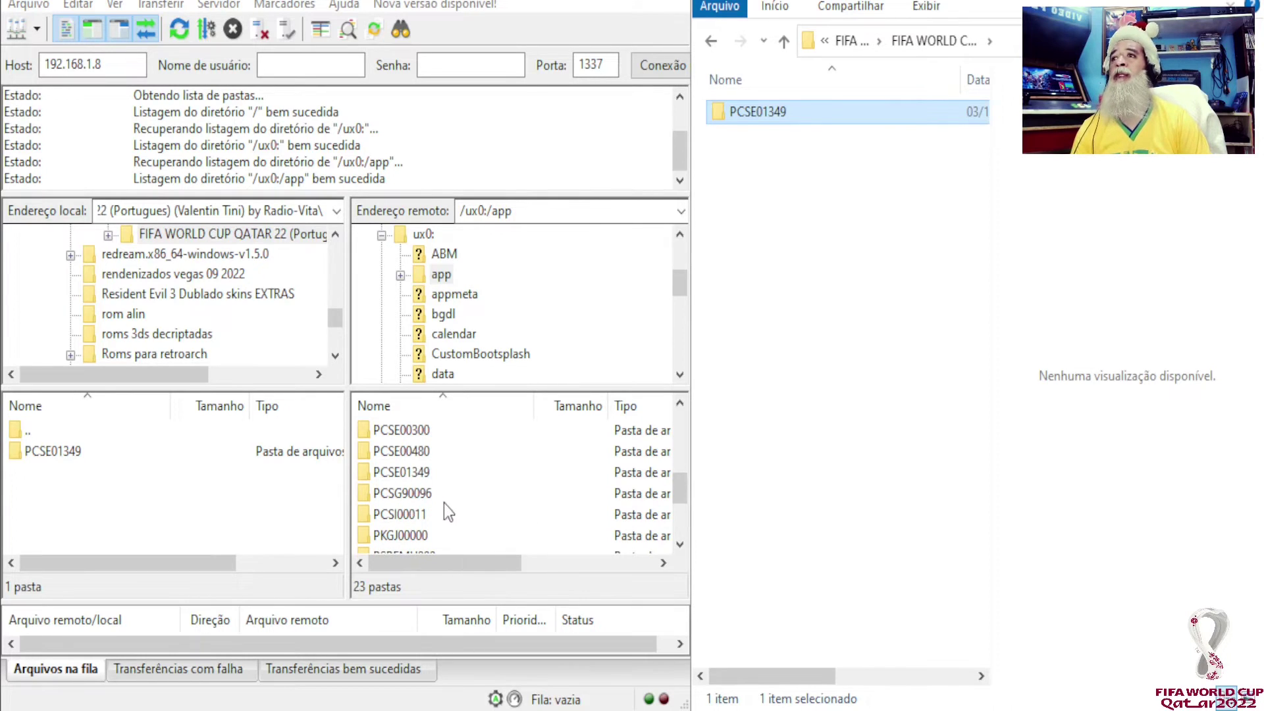
pyautogui.click(422, 475)
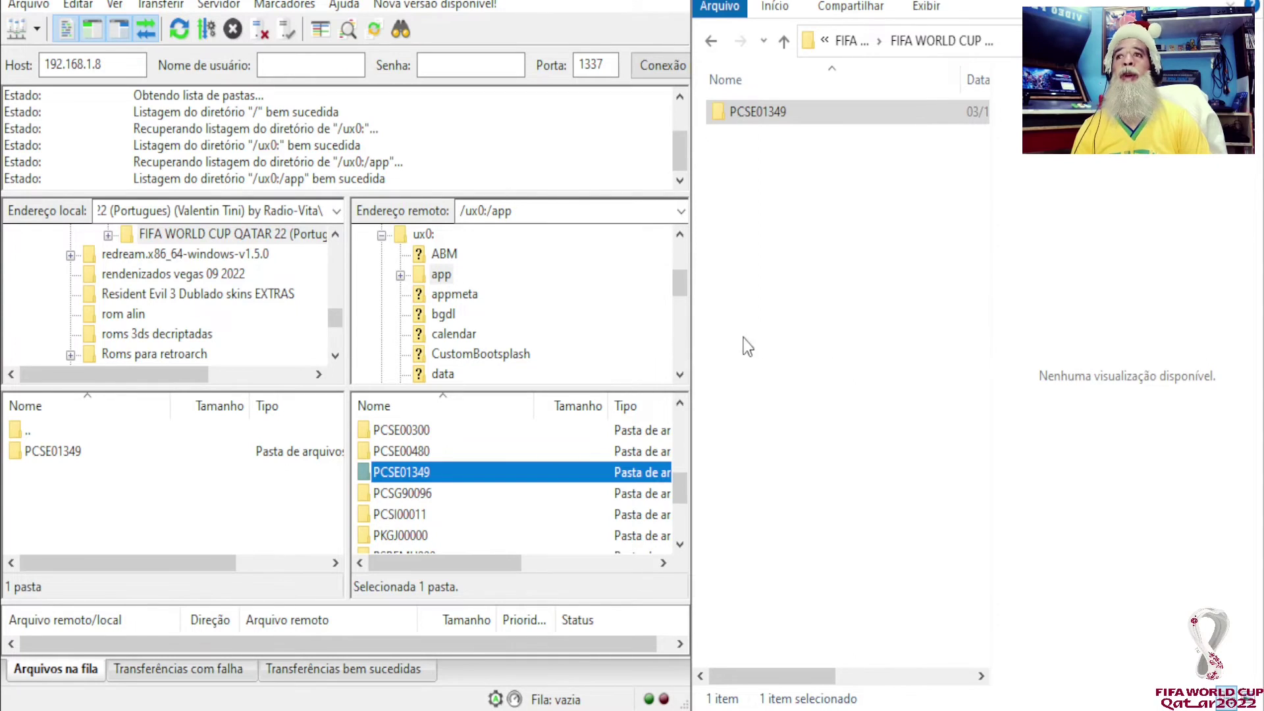
pyautogui.moveTo(698, 333); pyautogui.dragTo(698, 333)
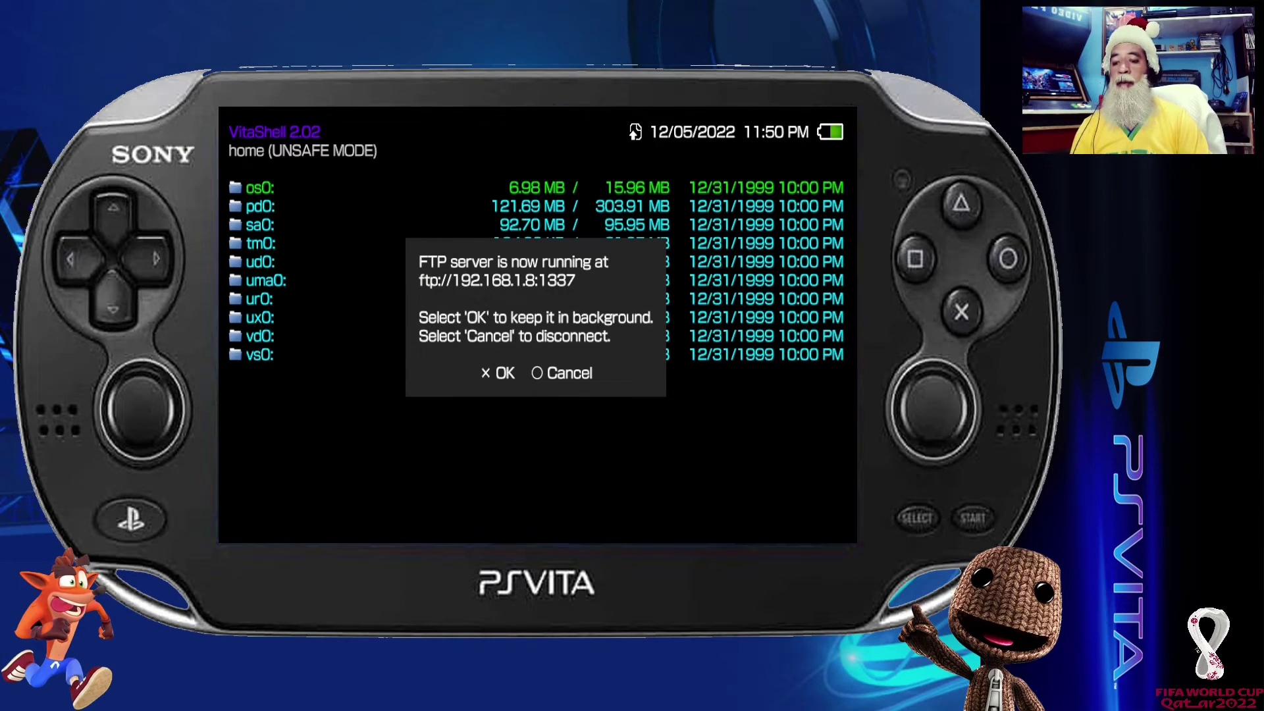
# Switch to VitaShell, disconnect the running FTP server and open the ux0: partition.
pyautogui.press('Escape')
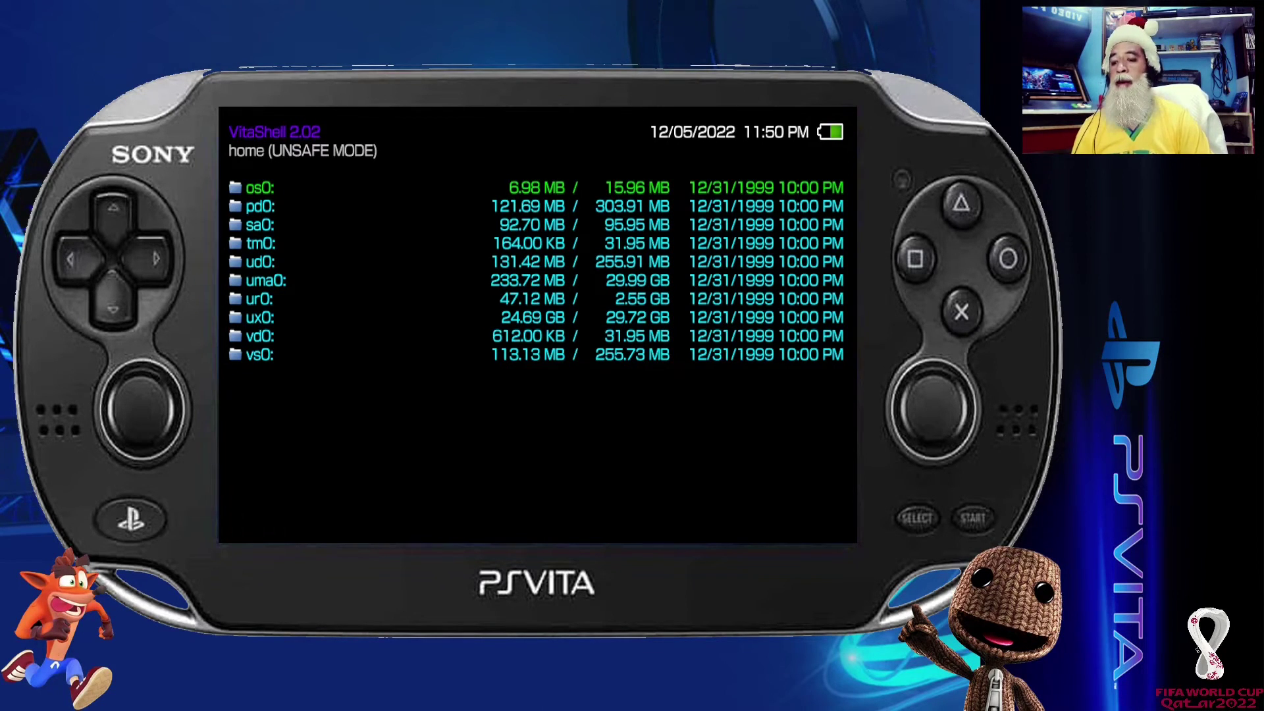
pyautogui.press('Down')
pyautogui.press('Down')
pyautogui.press('Down')
pyautogui.press('Down')
pyautogui.press('Down')
pyautogui.press('Down')
pyautogui.press('Down')
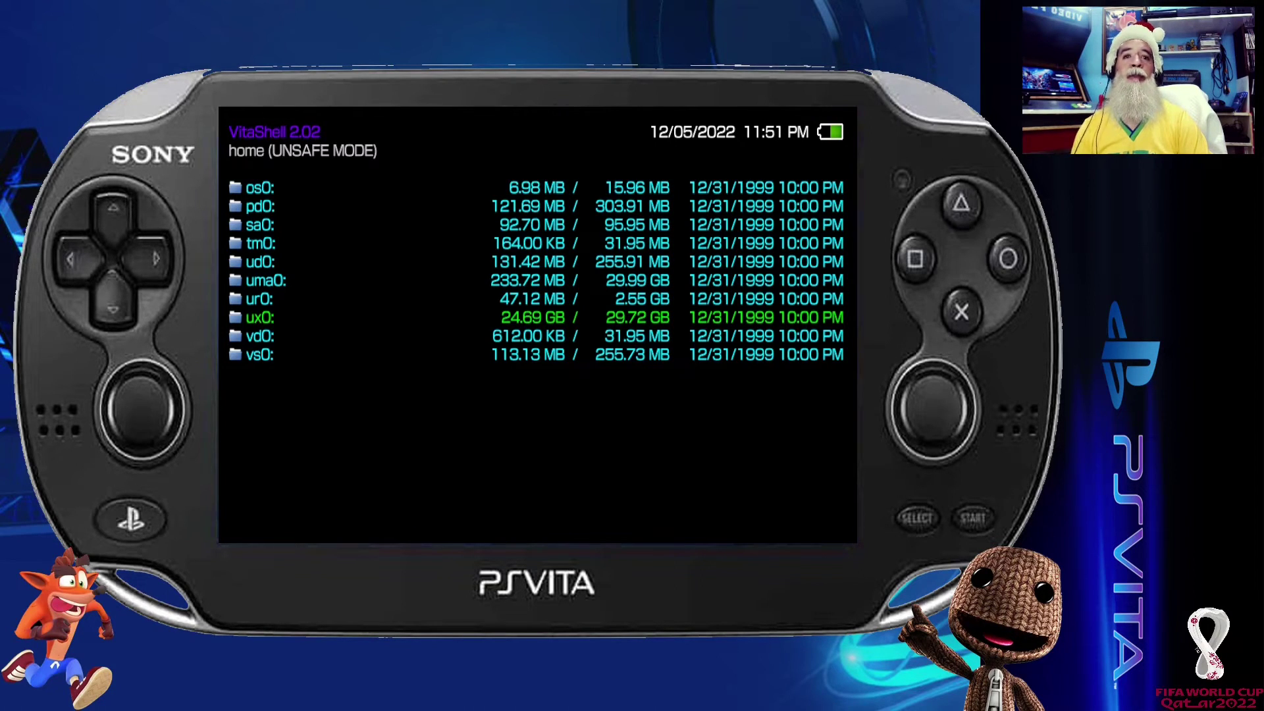
pyautogui.press('Up')
pyautogui.press('Up')
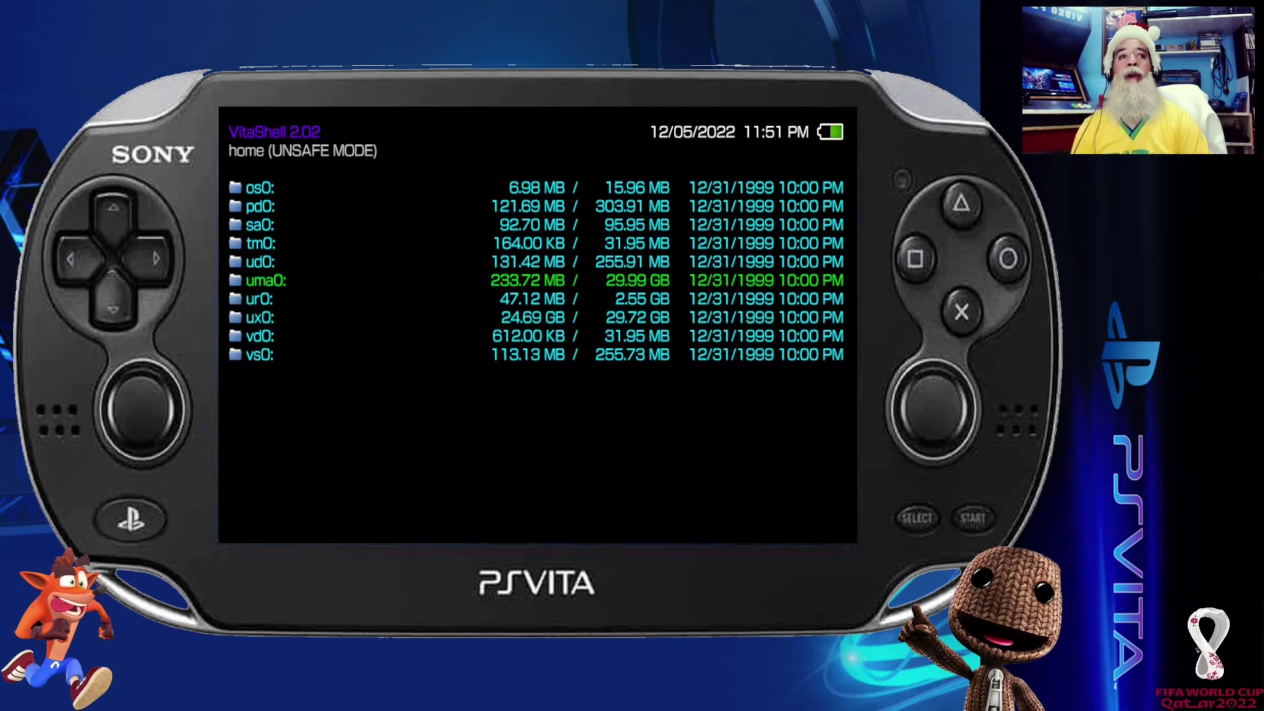
pyautogui.press('Down')
pyautogui.press('Down')
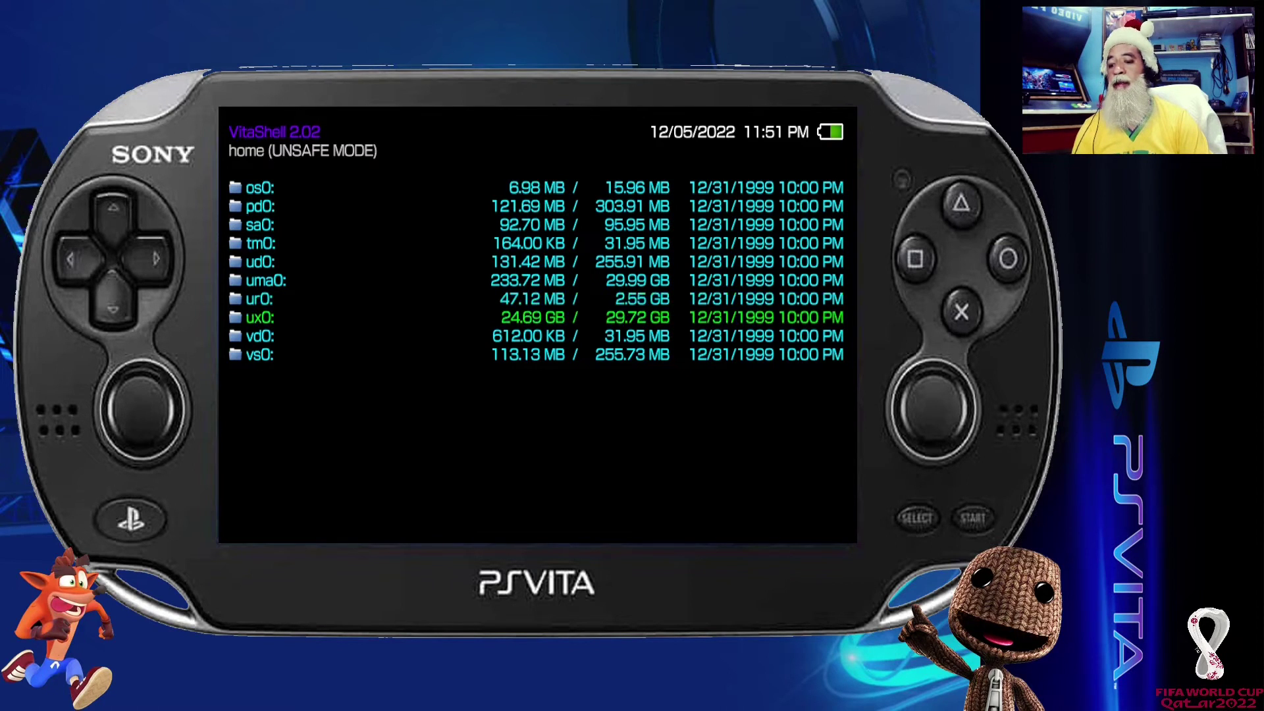
pyautogui.press('Up')
pyautogui.press('Up')
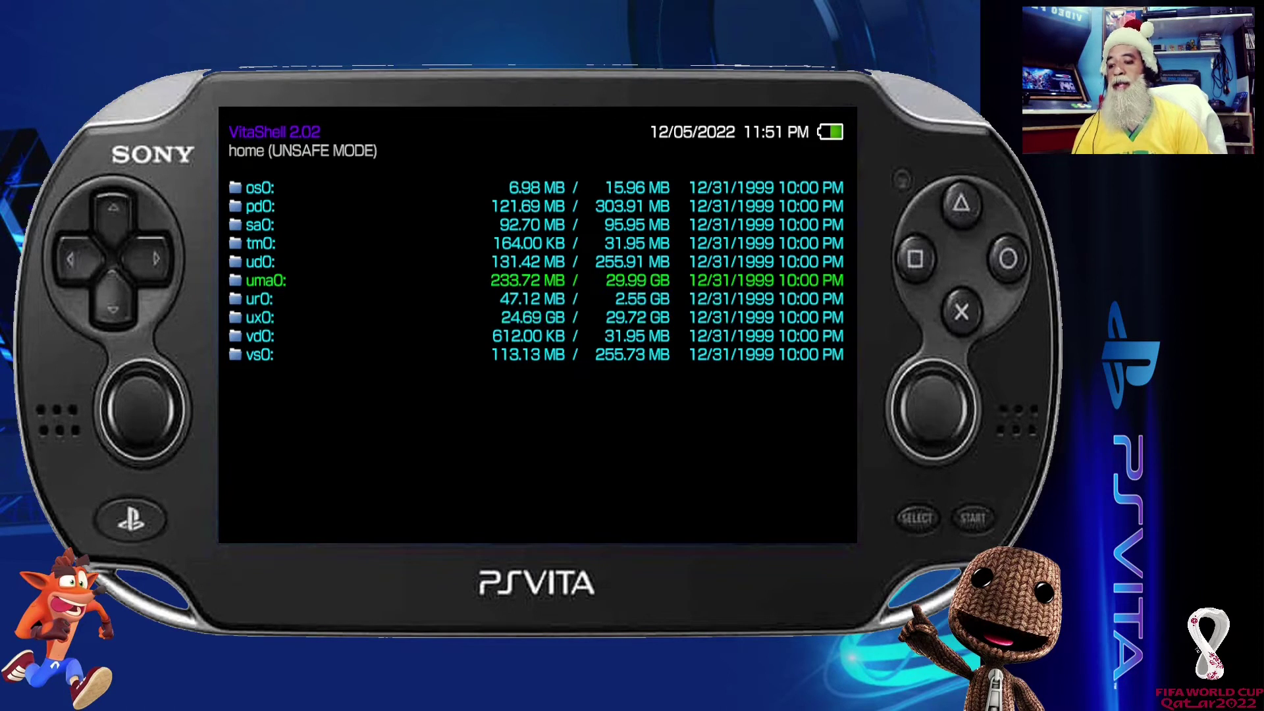
pyautogui.press('Down')
pyautogui.press('Down')
pyautogui.press('Return')
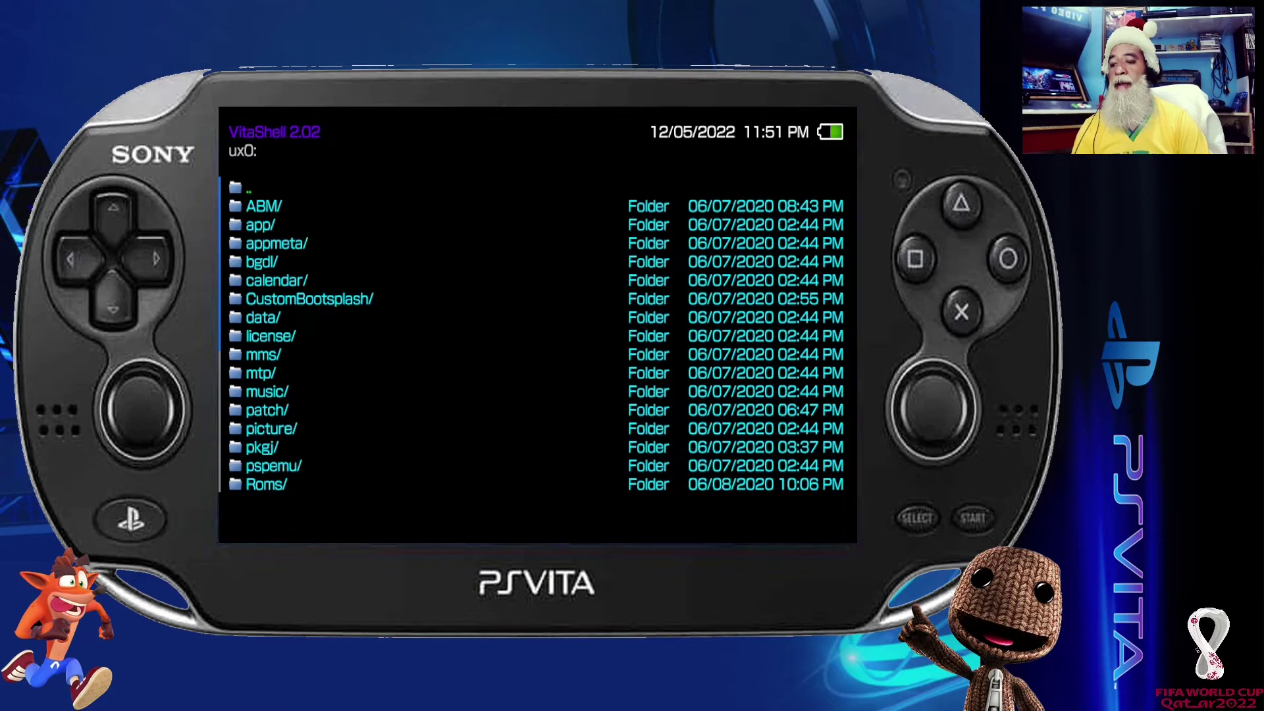
# Open the app folder on ux0: and highlight the PCSE01349 folder to check that the game is there.
pyautogui.press('Down')
pyautogui.press('Down')
pyautogui.press('Return')
pyautogui.press('Down')
pyautogui.press('Down')
pyautogui.press('Down')
pyautogui.press('Down')
pyautogui.press('Down')
pyautogui.press('Down')
pyautogui.press('Down')
pyautogui.press('Down')
pyautogui.press('Down')
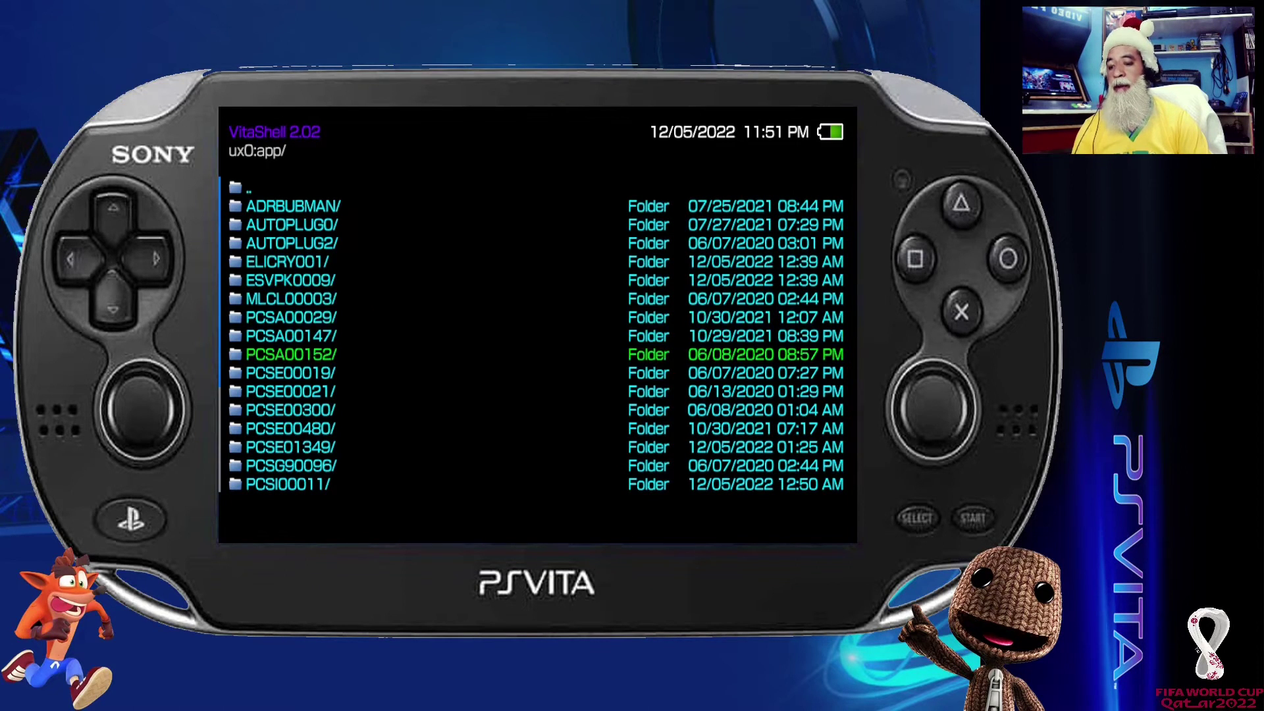
pyautogui.press('Up')
pyautogui.press('Down')
pyautogui.press('Down')
pyautogui.press('Down')
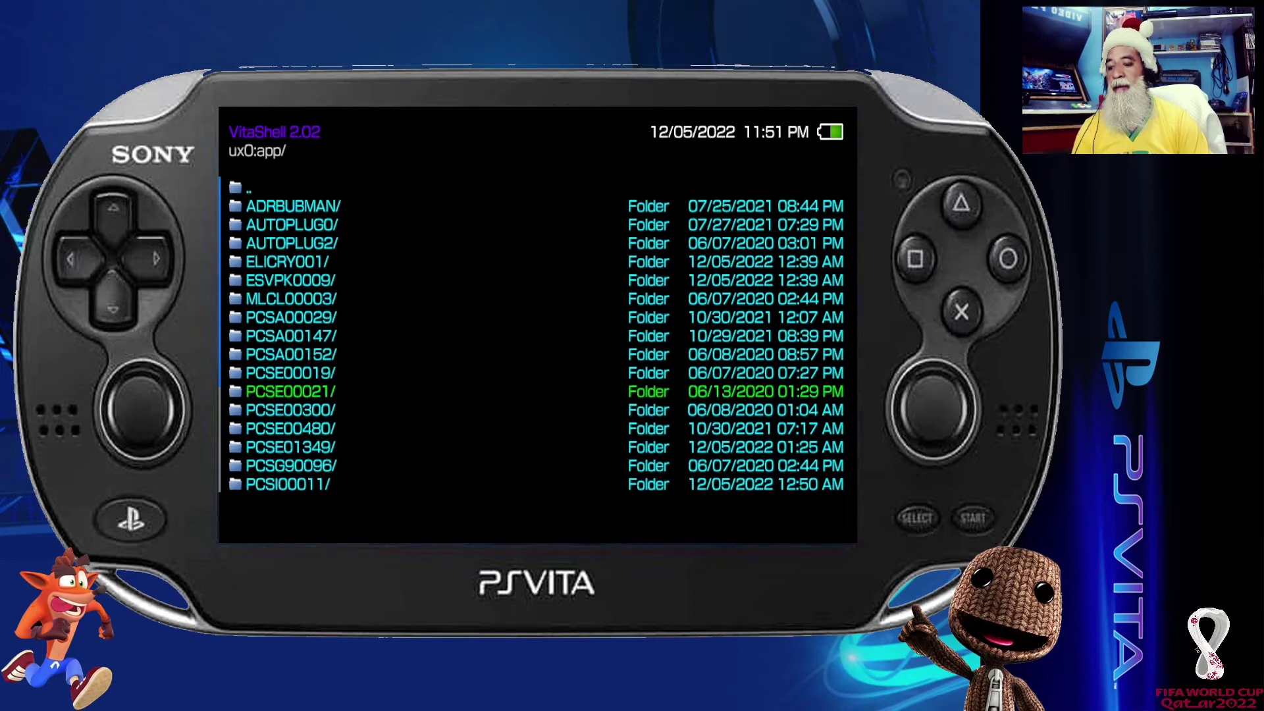
pyautogui.press('Up')
pyautogui.press('Down')
pyautogui.press('Down')
pyautogui.press('Down')
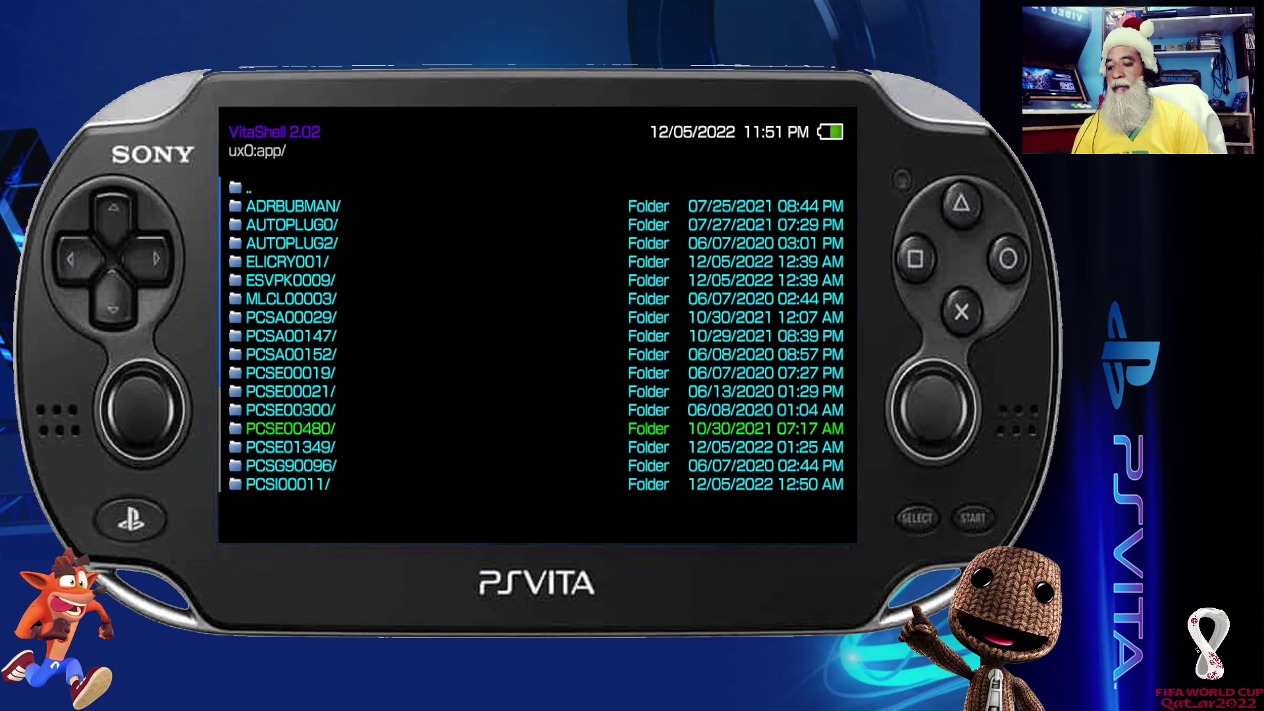
pyautogui.press('Down')
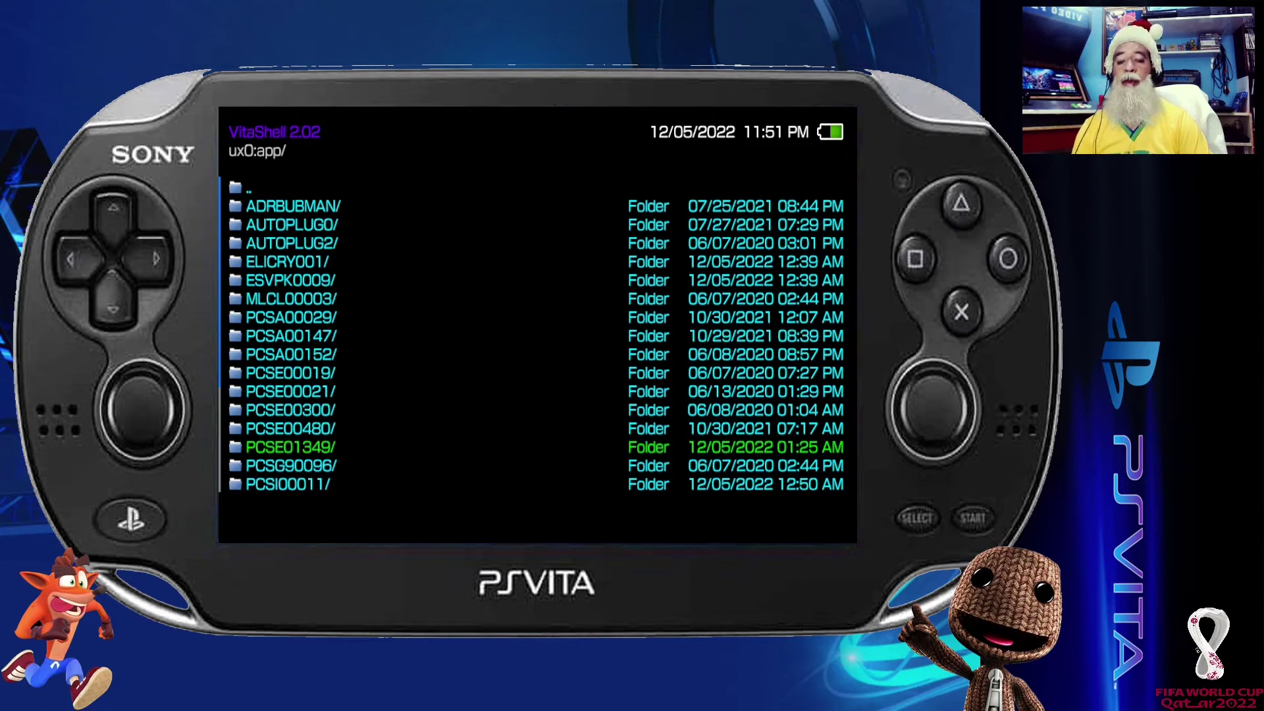
# Return to the home list of partitions and refresh the LiveArea, agreeing to continue.
pyautogui.press('BackSpace')
pyautogui.press('BackSpace')
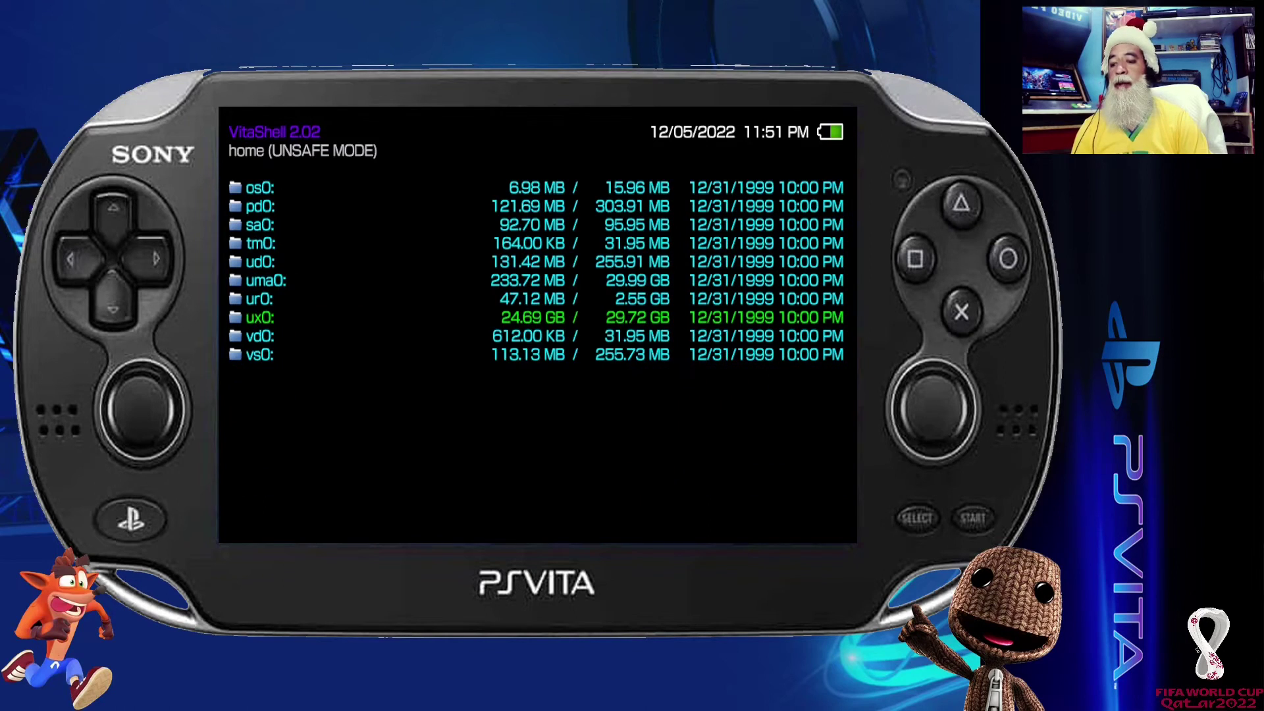
pyautogui.press('Up')
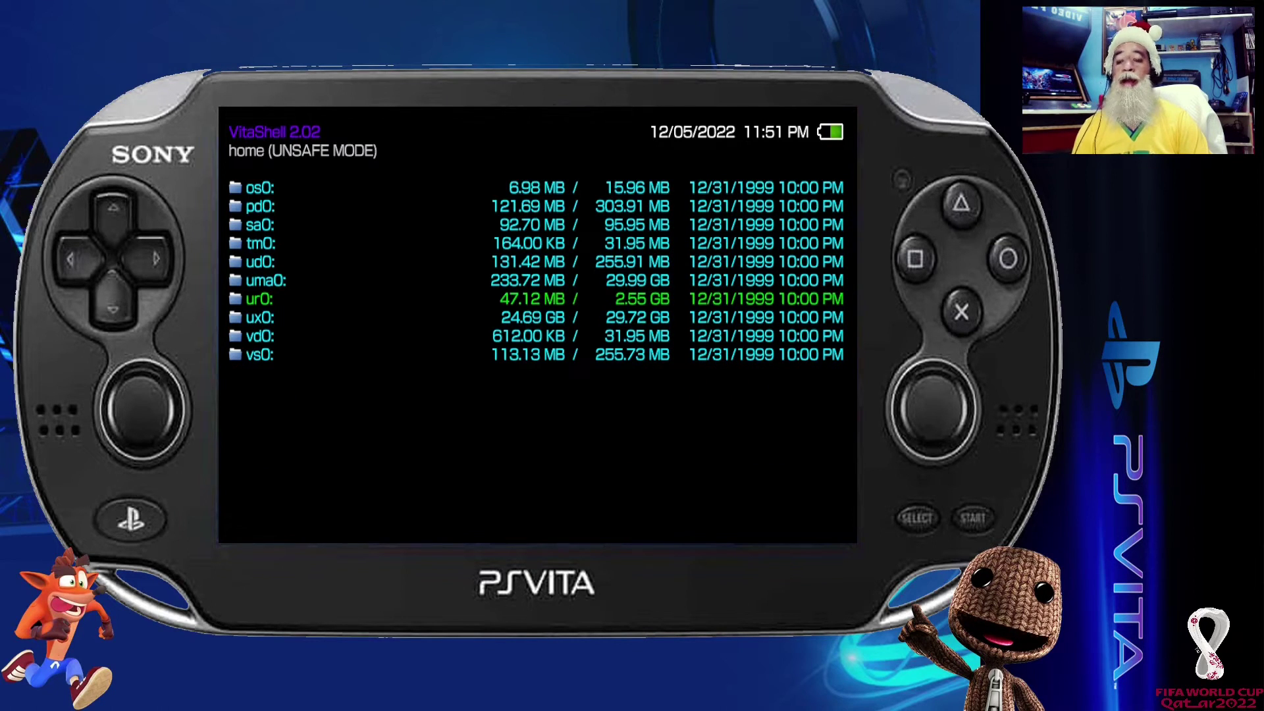
pyautogui.press('Up')
pyautogui.press('Up')
pyautogui.press('Up')
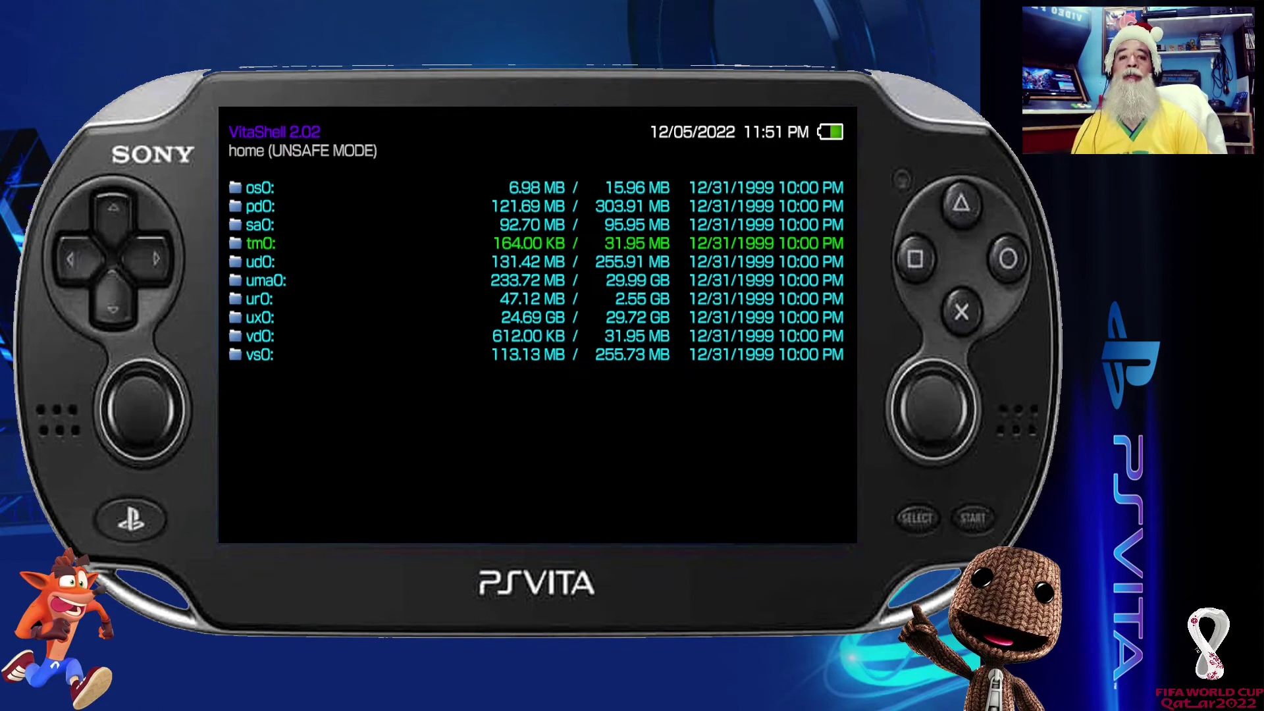
pyautogui.press('v')
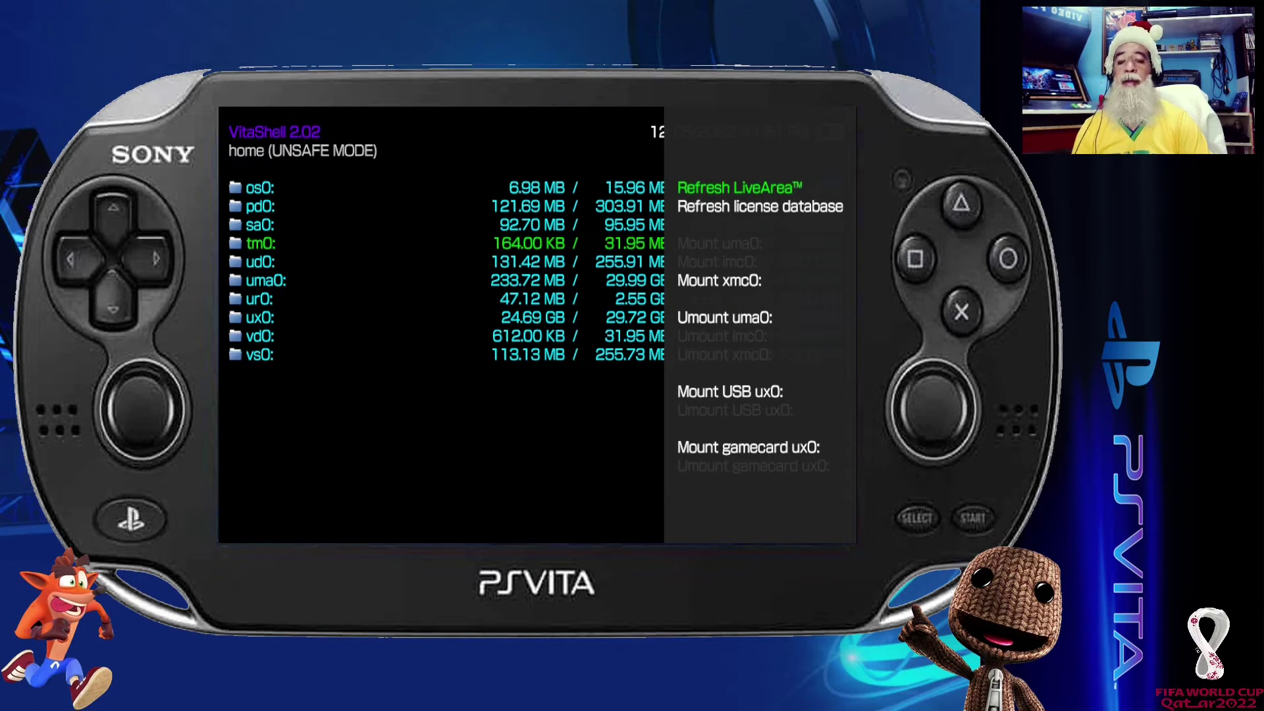
pyautogui.press('Return')
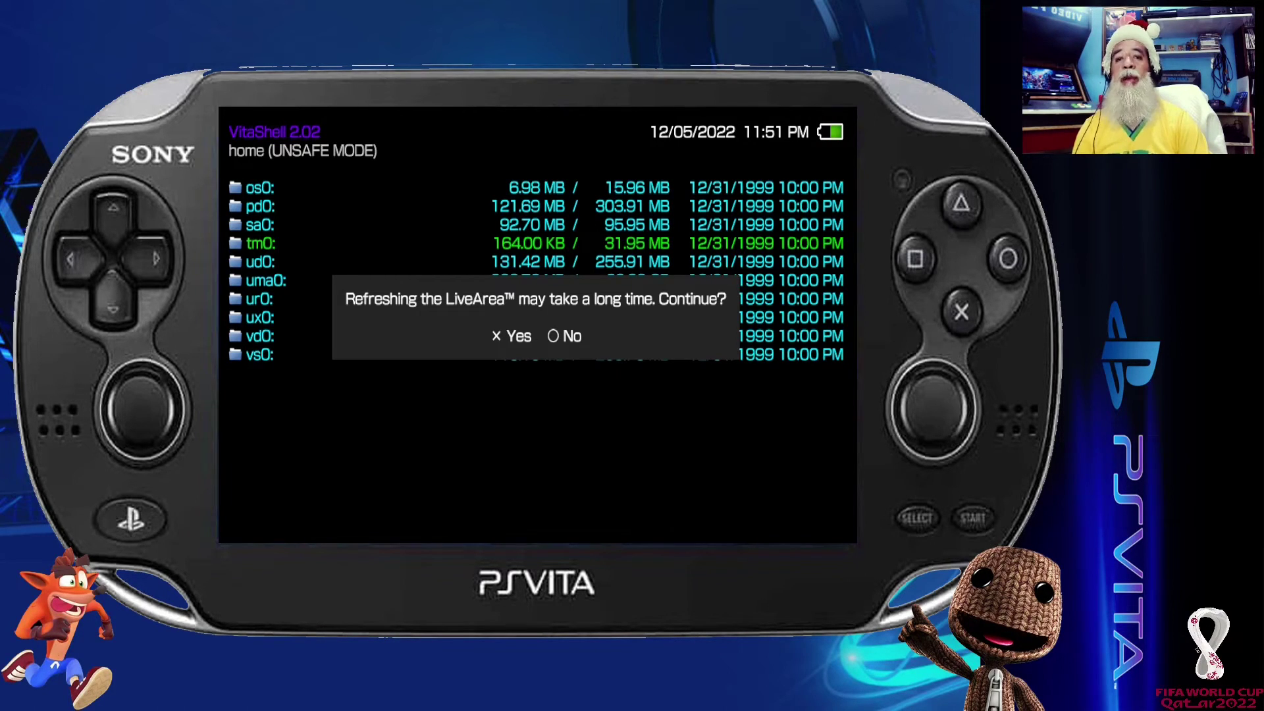
pyautogui.press('Return')
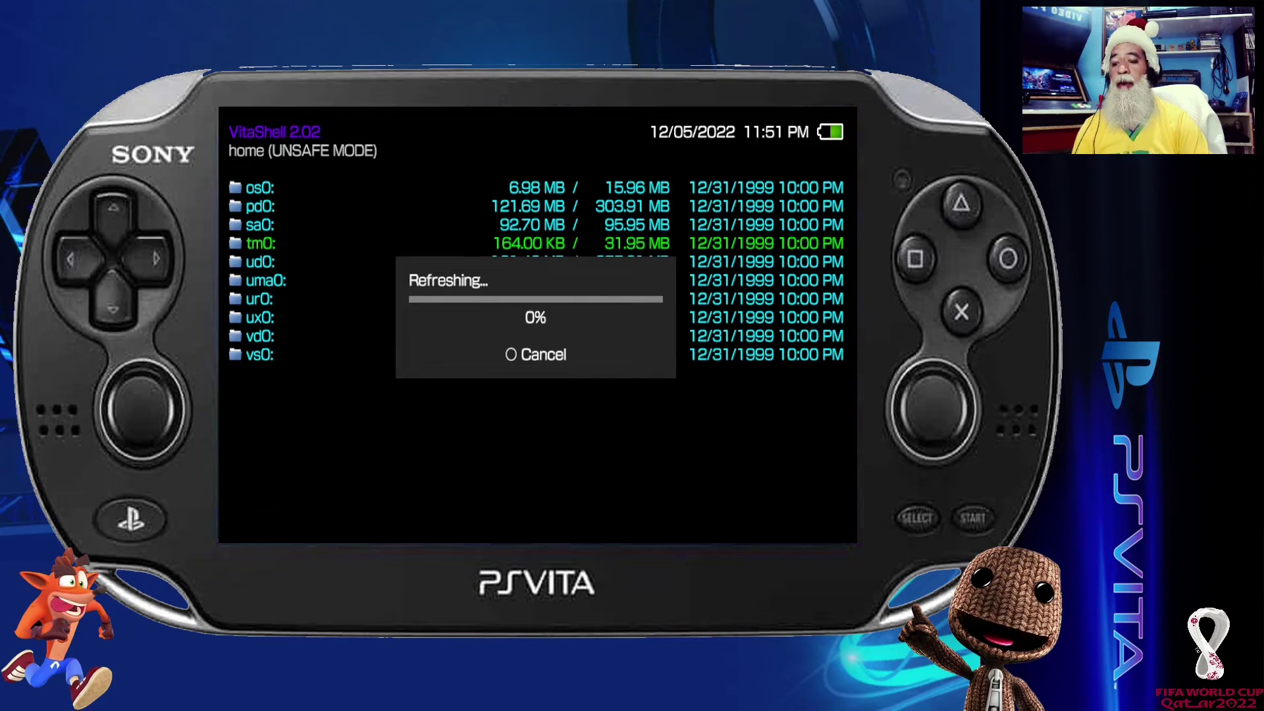